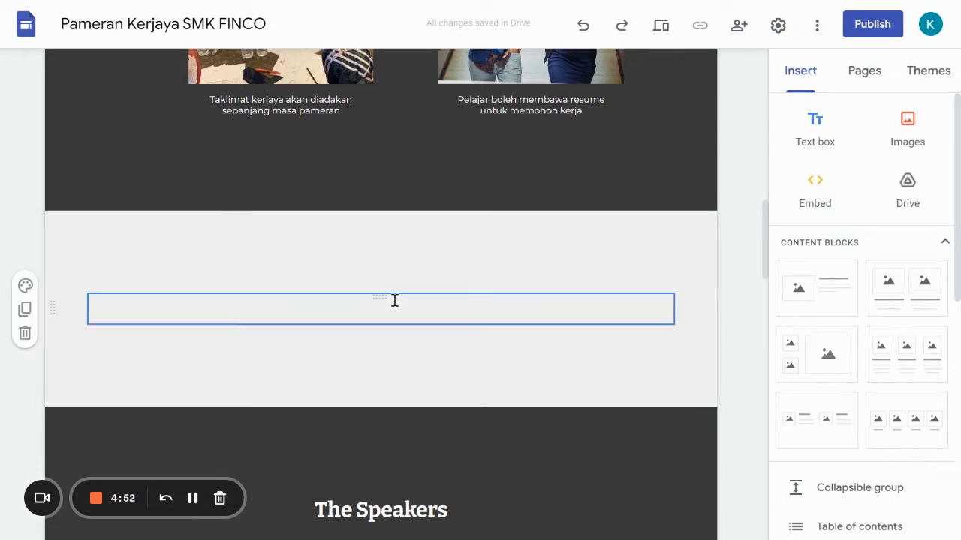
# - Insert a text box near the empty section above The Speakers and enter "Agenda Pameran"
pyautogui.click(418, 304)
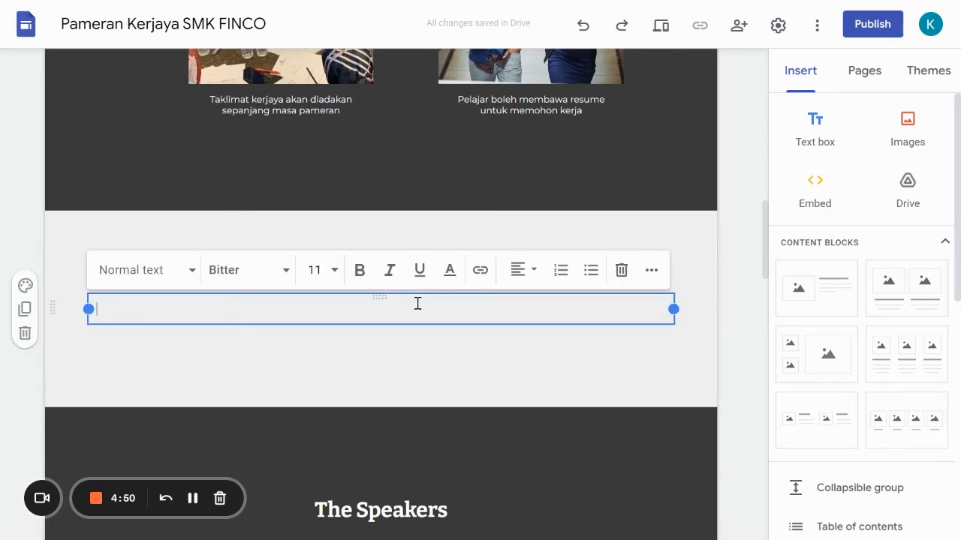
pyautogui.click(830, 141)
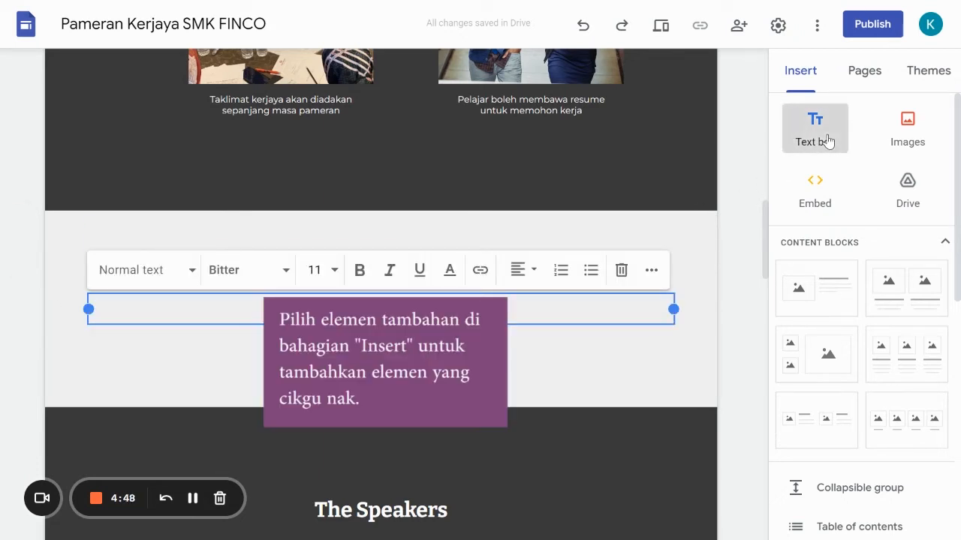
pyautogui.scroll(2, 377, 268)
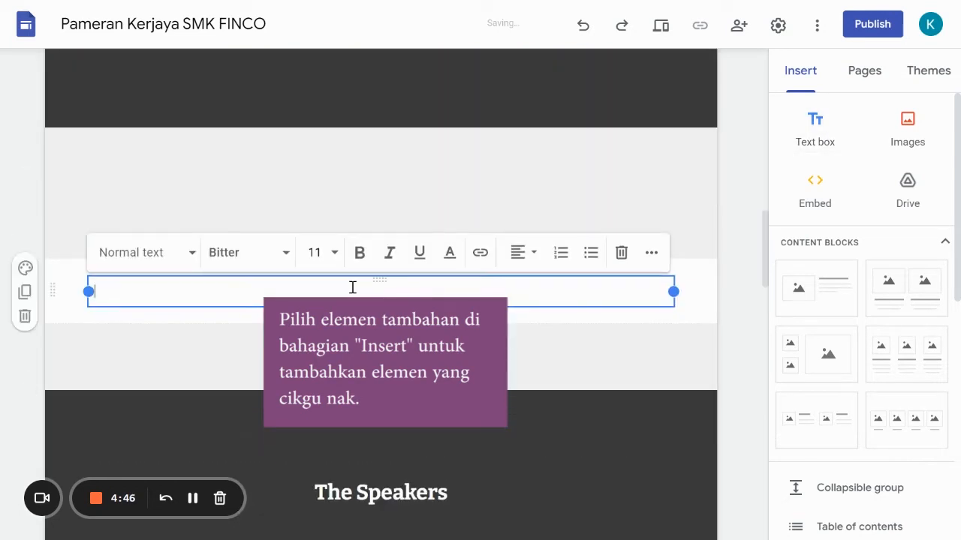
pyautogui.write('Agenda Pameran')
# - Format the "Agenda Pameran" text with the Heading style and centre it
pyautogui.tripleClick(353, 299)
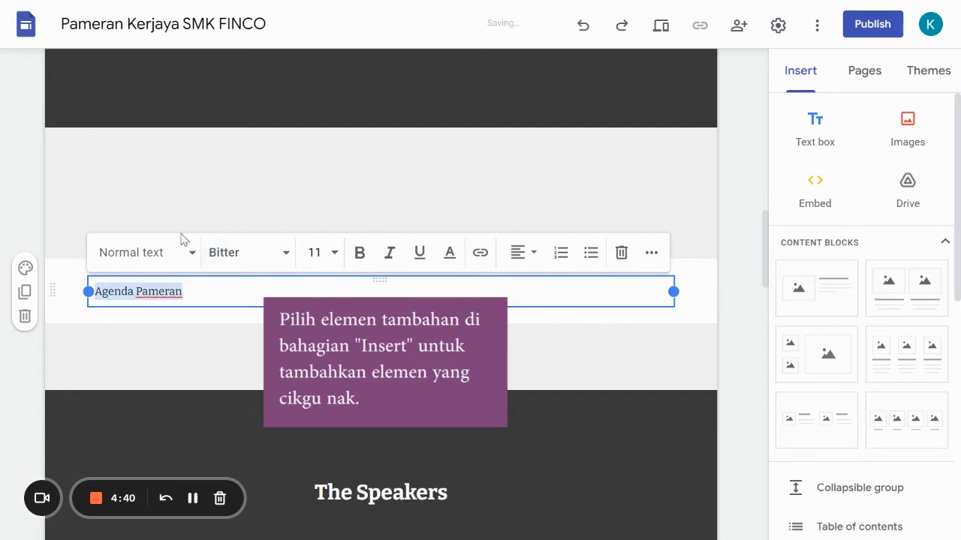
pyautogui.click(190, 255)
pyautogui.click(153, 330)
pyautogui.click(519, 253)
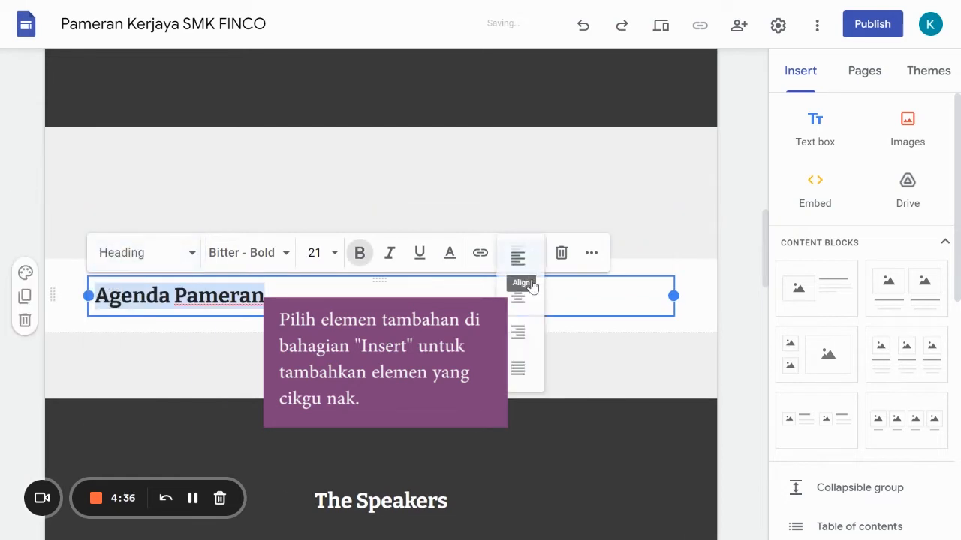
pyautogui.click(521, 298)
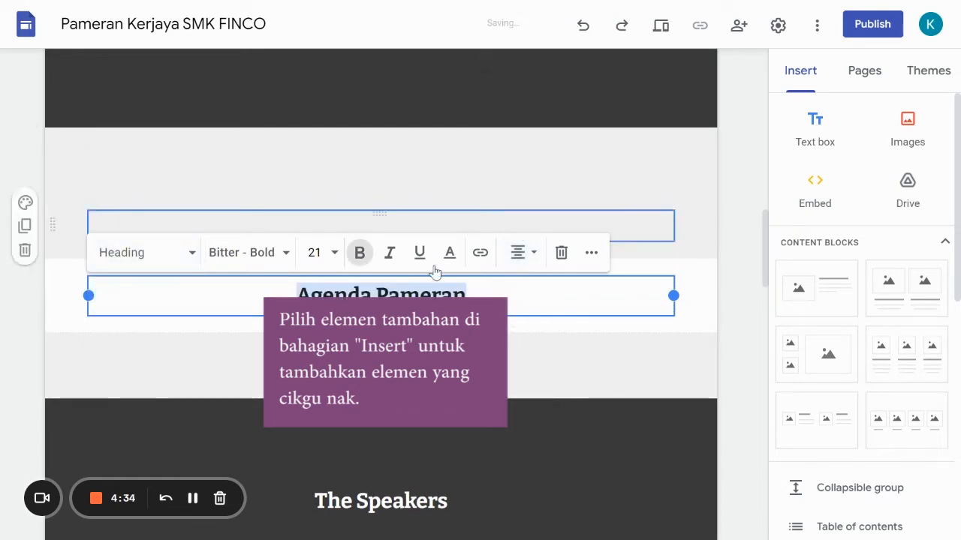
# - Move the "Agenda Pameran" heading up into the empty grey section above it
pyautogui.moveTo(381, 281); pyautogui.dragTo(373, 184)
pyautogui.click(492, 203)
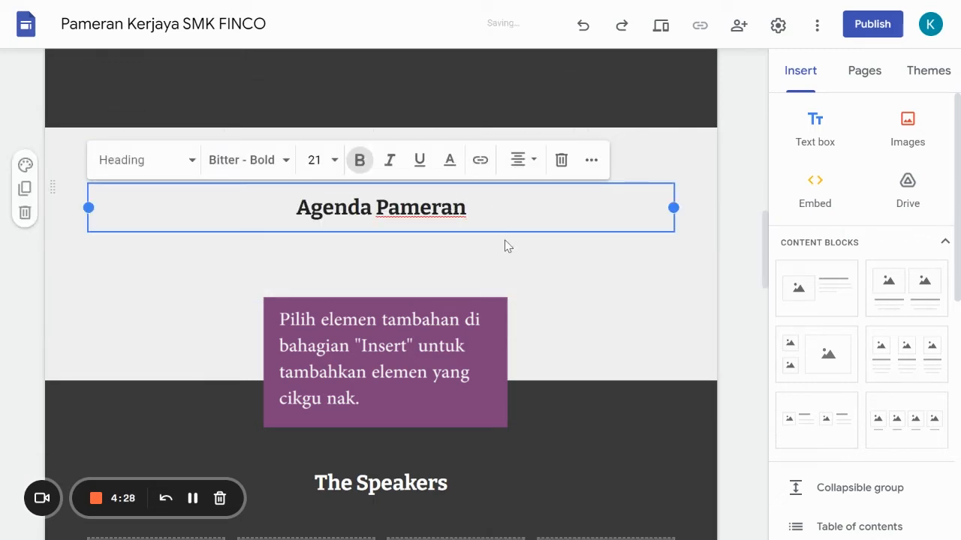
pyautogui.click(443, 244)
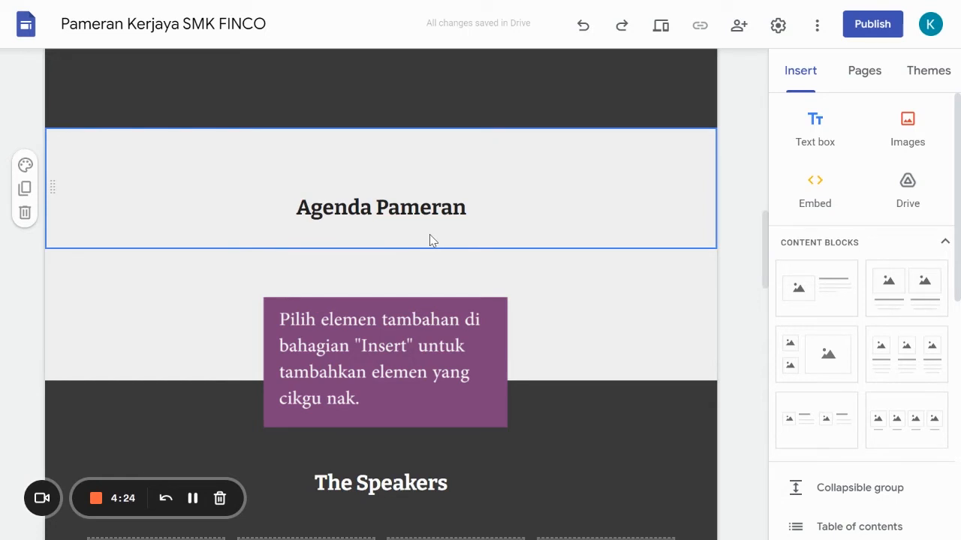
# - Insert a new text box below the "Agenda Pameran" heading section
pyautogui.click(433, 269)
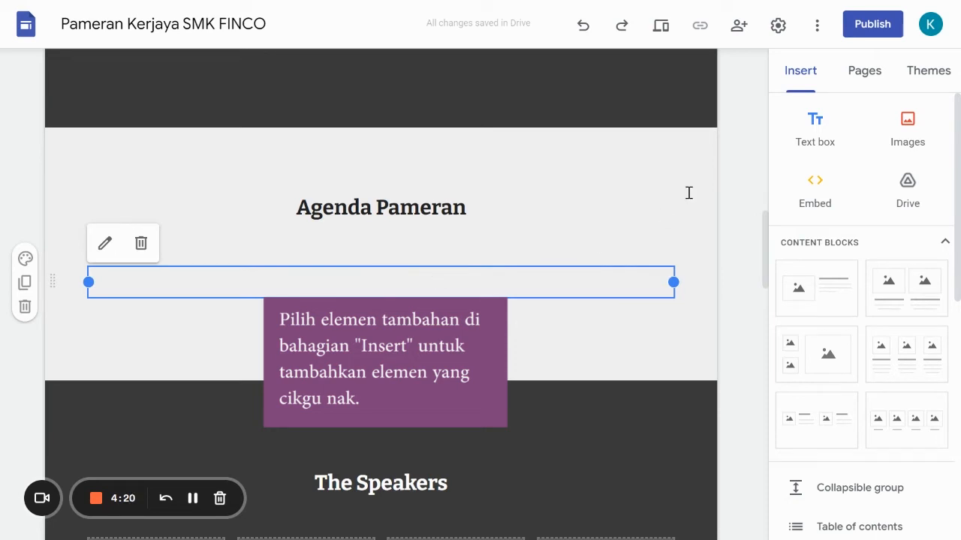
pyautogui.click(814, 143)
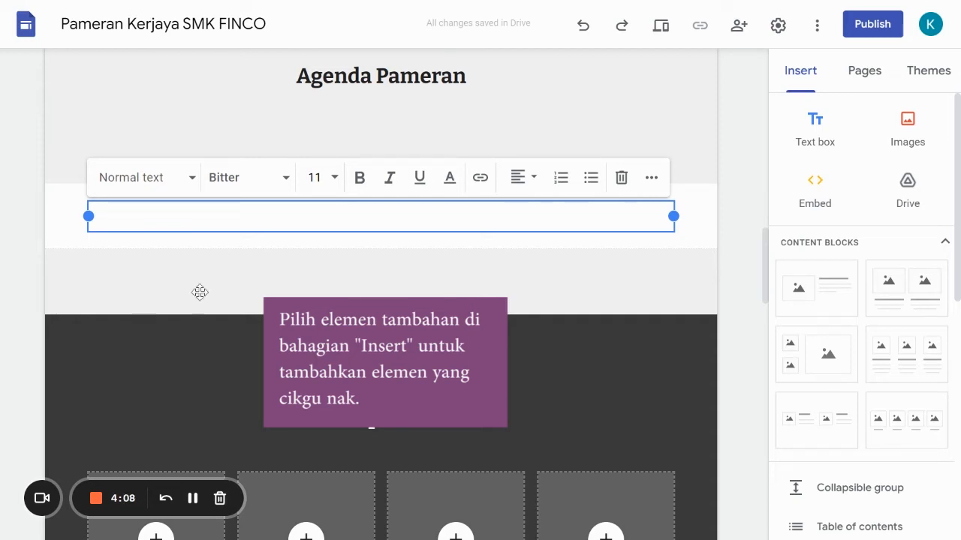
pyautogui.write('9')
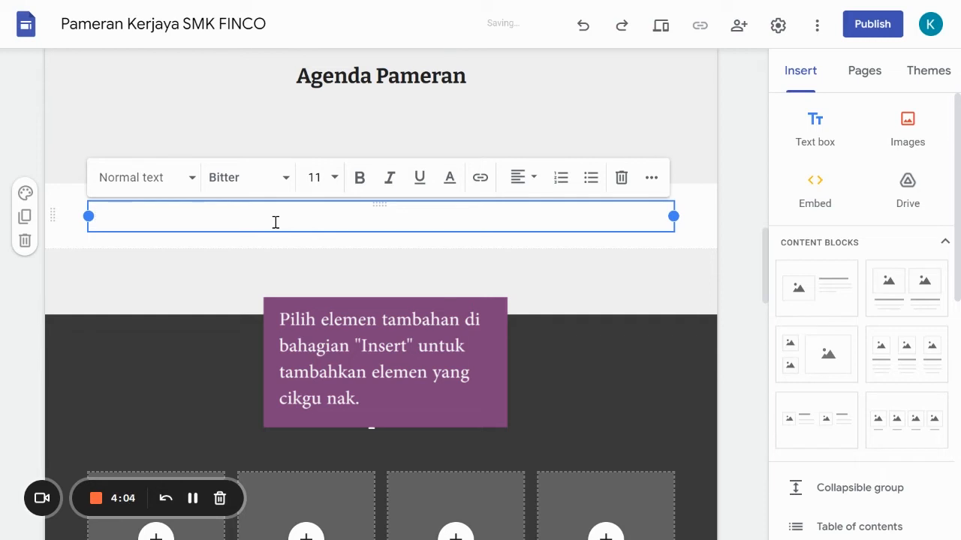
pyautogui.write(' pagoi - 1 pet')
pyautogui.press('BackSpace')
pyautogui.press('BackSpace')
pyautogui.press('BackSpace')
pyautogui.write('tengah hari:')
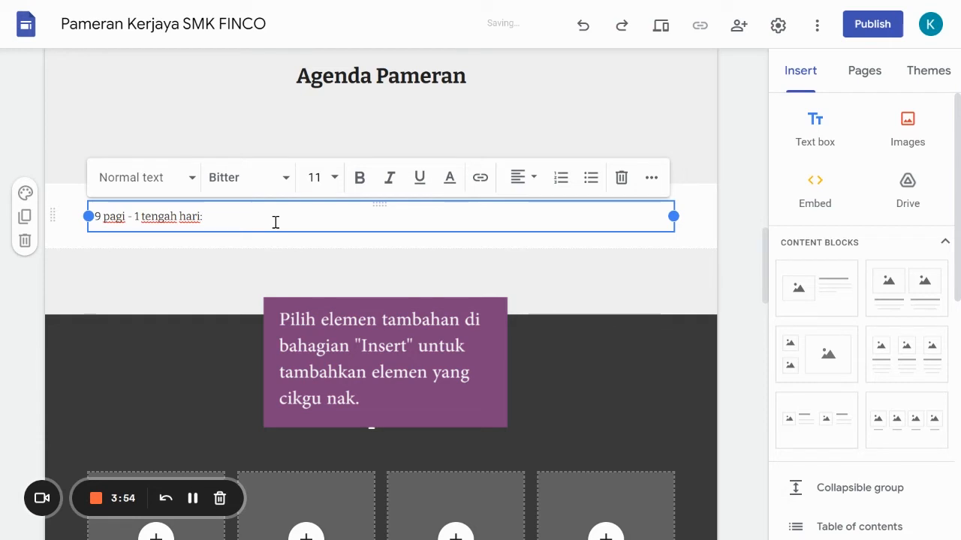
pyautogui.press('BackSpace')
pyautogui.press('BackSpace')
pyautogui.press('BackSpace')
pyautogui.press('BackSpace')
pyautogui.press('BackSpace')
pyautogui.press('BackSpace')
pyautogui.press('BackSpace')
pyautogui.press('BackSpace')
pyautogui.press('BackSpace')
pyautogui.press('BackSpace')
pyautogui.press('BackSpace')
pyautogui.press('BackSpace')
pyautogui.press('BackSpace')
pyautogui.press('BackSpace')
pyautogui.press('BackSpace')
pyautogui.press('BackSpace')
pyautogui.press('BackSpace')
pyautogui.press('BackSpace')
pyautogui.press('BackSpace')
pyautogui.press('BackSpace')
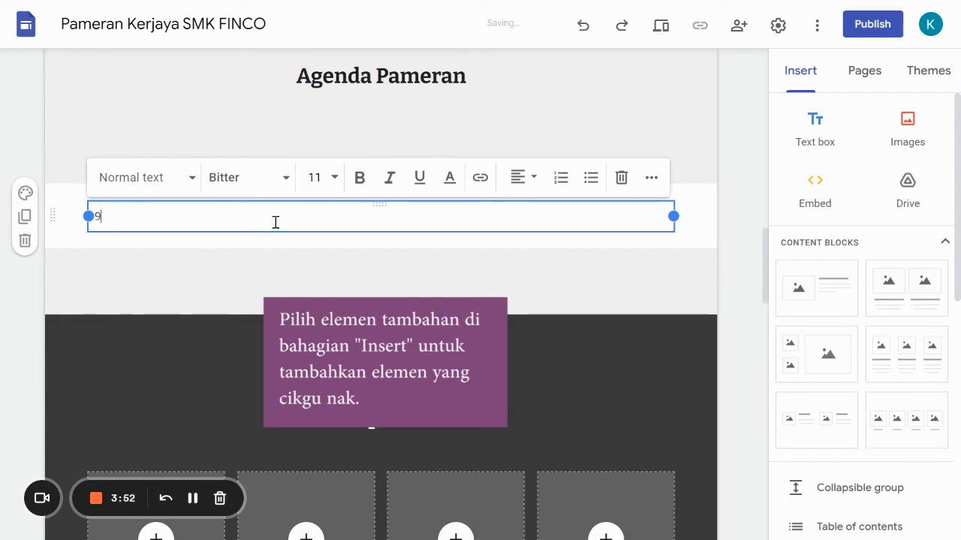
# - Enter the first agenda line "9:00AM - 1:00PM: Pameran booth bermula di Dewan Besar" in the new text box
pyautogui.write('9:00AM - 1:00PM')
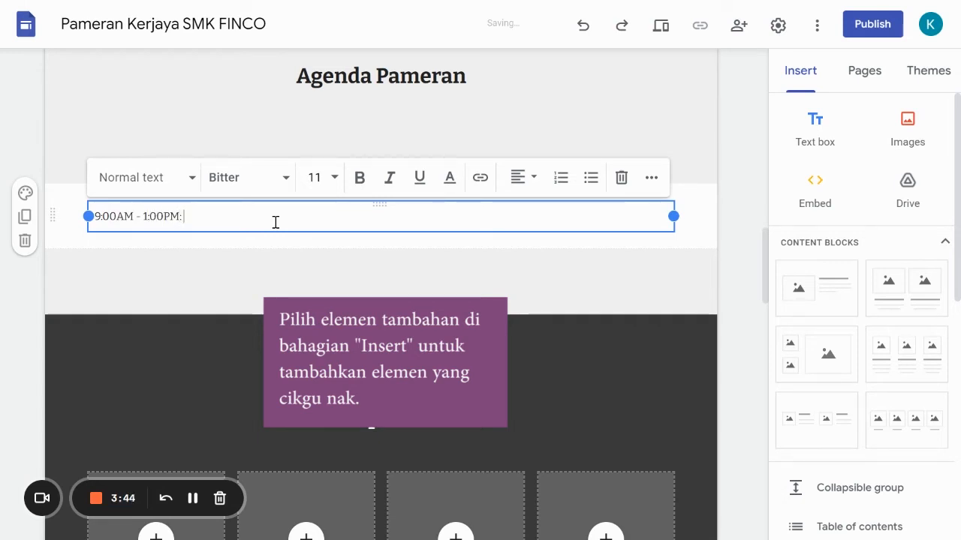
pyautogui.write(': Pame')
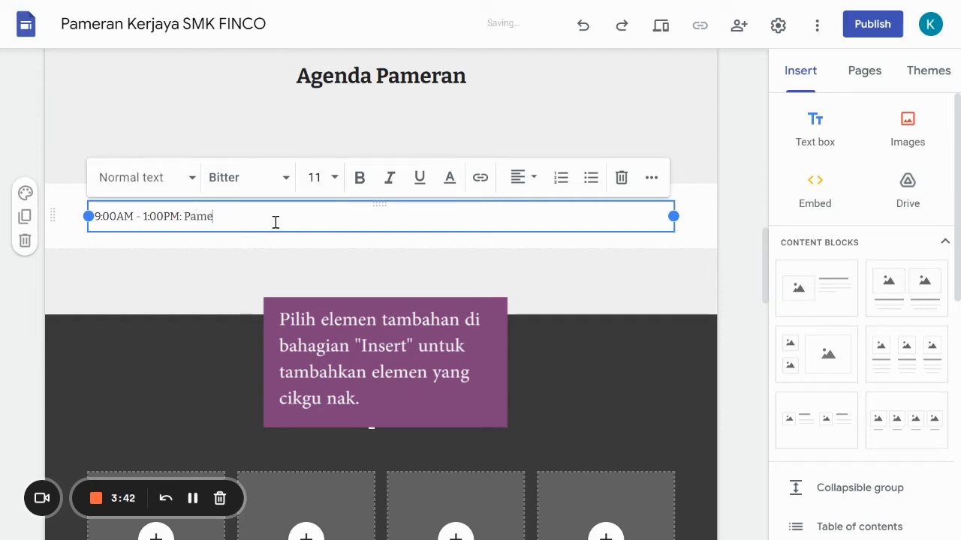
pyautogui.write('ran booth bermulk')
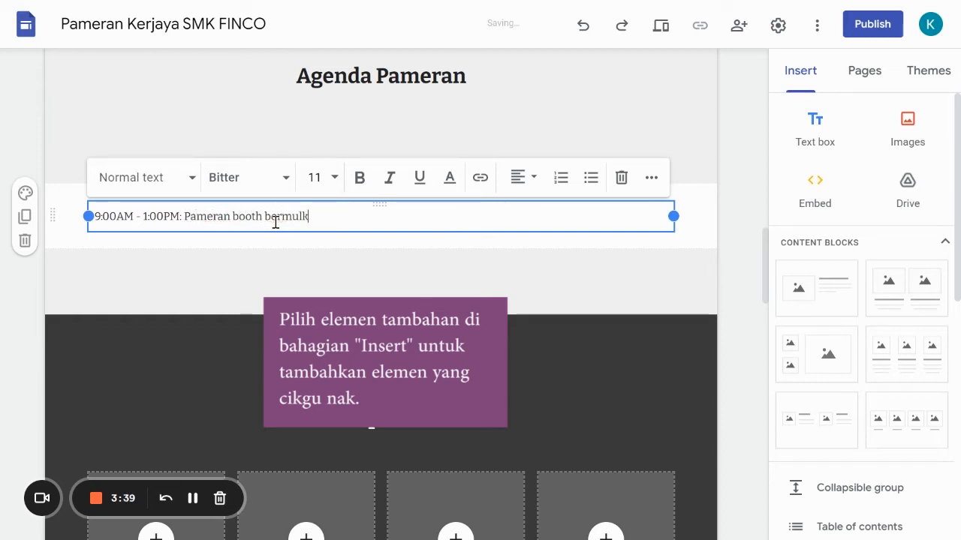
pyautogui.press('BackSpace')
pyautogui.write('a di De')
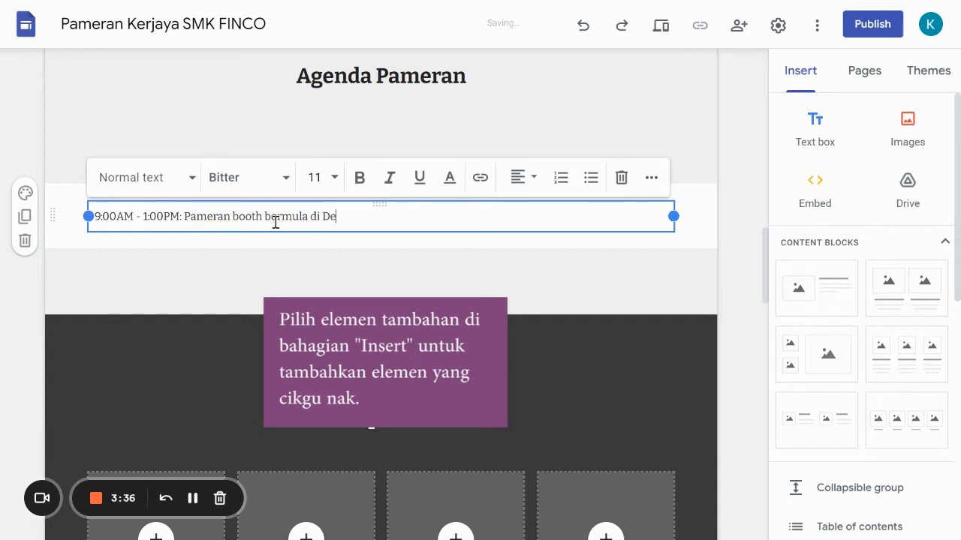
pyautogui.write('wan Besar')
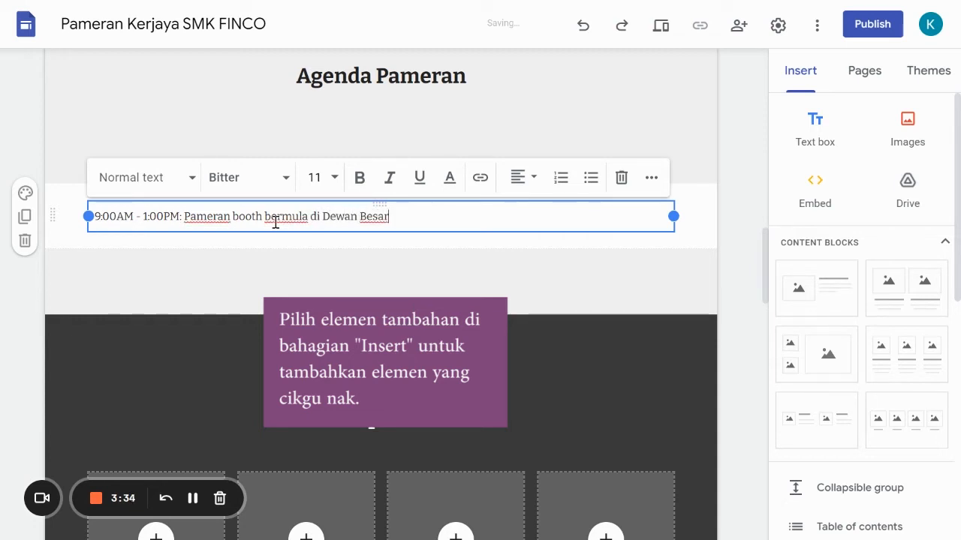
# - Add a second agenda line reading "9:30AM - 10:30AM: Taklimat daripada SHELL"
pyautogui.press('Return')
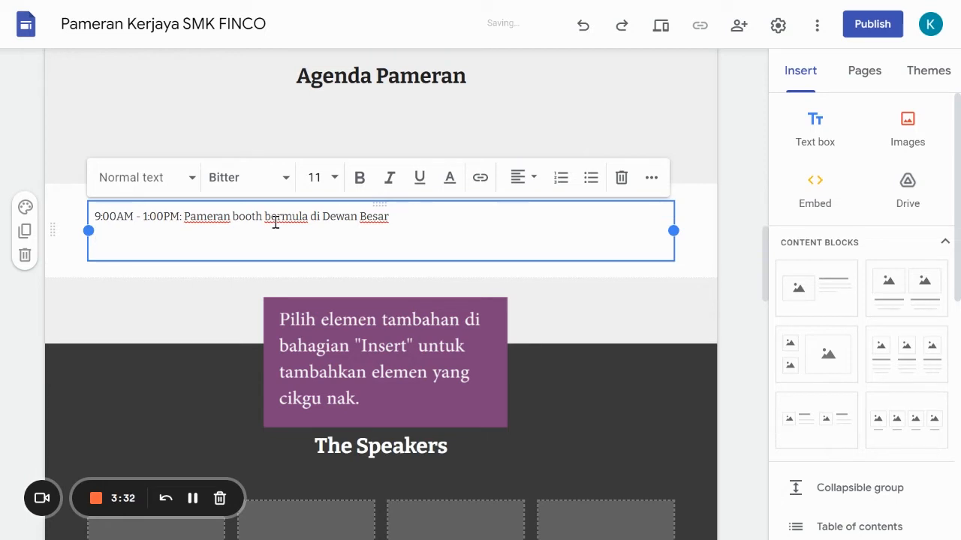
pyautogui.write('9:30AM - 10:30')
pyautogui.press('BackSpace')
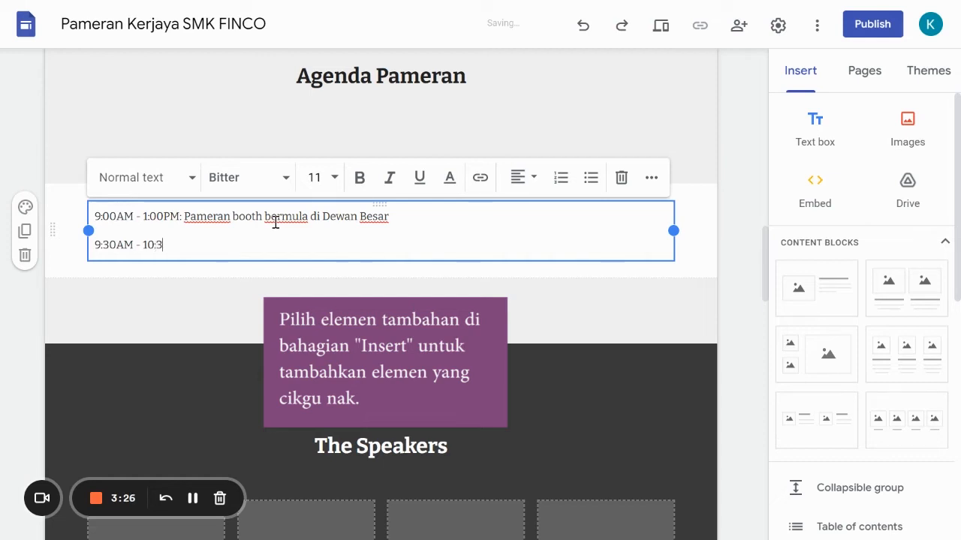
pyautogui.write('pm')
pyautogui.press('BackSpace')
pyautogui.press('BackSpace')
pyautogui.write('am')
pyautogui.press('BackSpace')
pyautogui.press('BackSpace')
pyautogui.write('AM:')
pyautogui.write(' Pamer')
pyautogui.press('BackSpace')
pyautogui.press('BackSpace')
pyautogui.press('BackSpace')
pyautogui.press('BackSpace')
pyautogui.press('BackSpace')
pyautogui.write('Taklimat daripada SHE')
pyautogui.press('BackSpace')
pyautogui.press('BackSpace')
pyautogui.write('HELL')
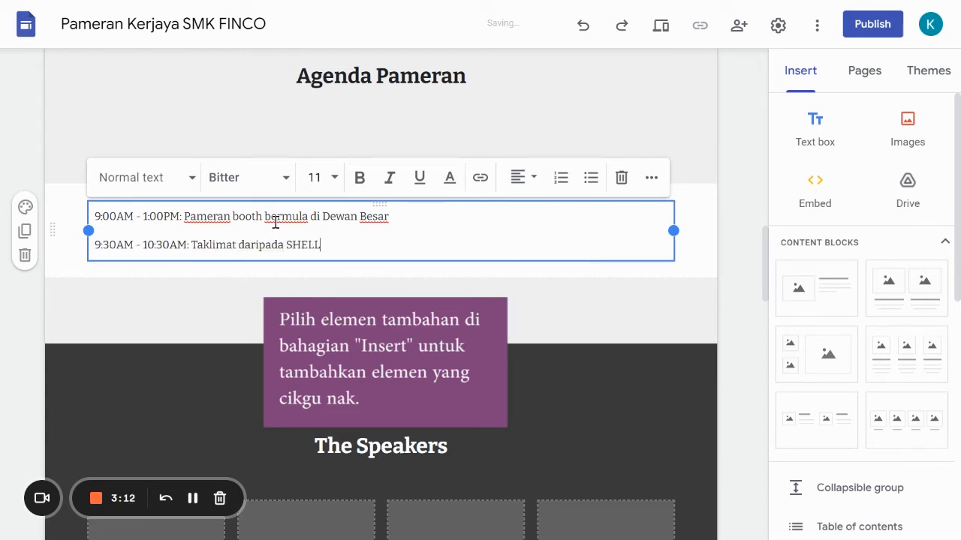
# - Add a third agenda line reading "11:00AM - 12:00PM: Taklimat daripada Kedai ABC", followed by an empty line
pyautogui.press('Return')
pyautogui.write('11:00AM ')
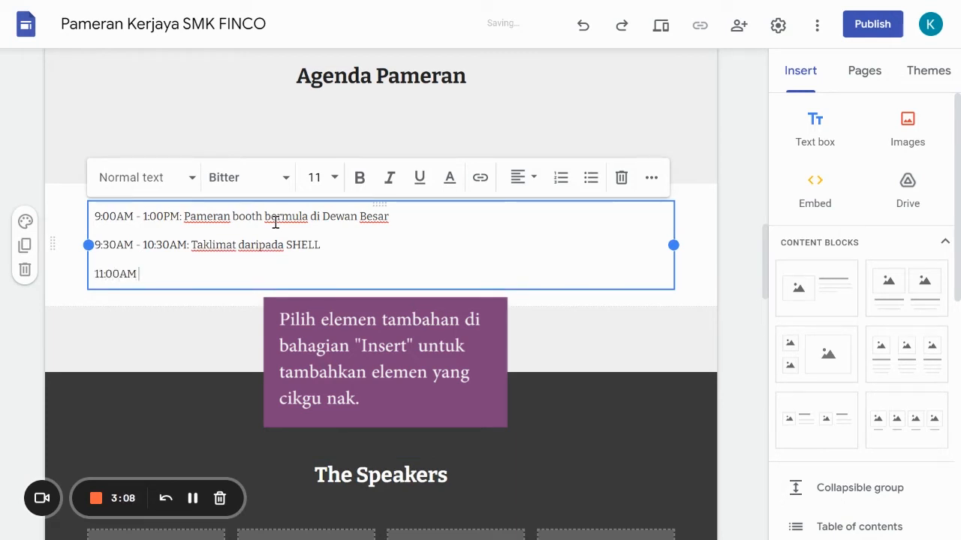
pyautogui.write('- 12:00PM: Taklimat daripada')
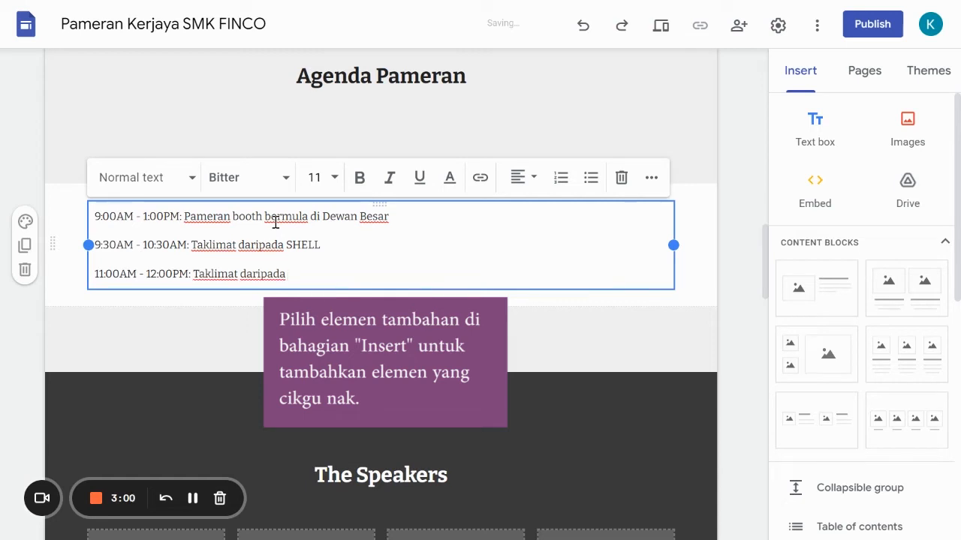
pyautogui.write(' Kedai ABC')
pyautogui.press('Return')
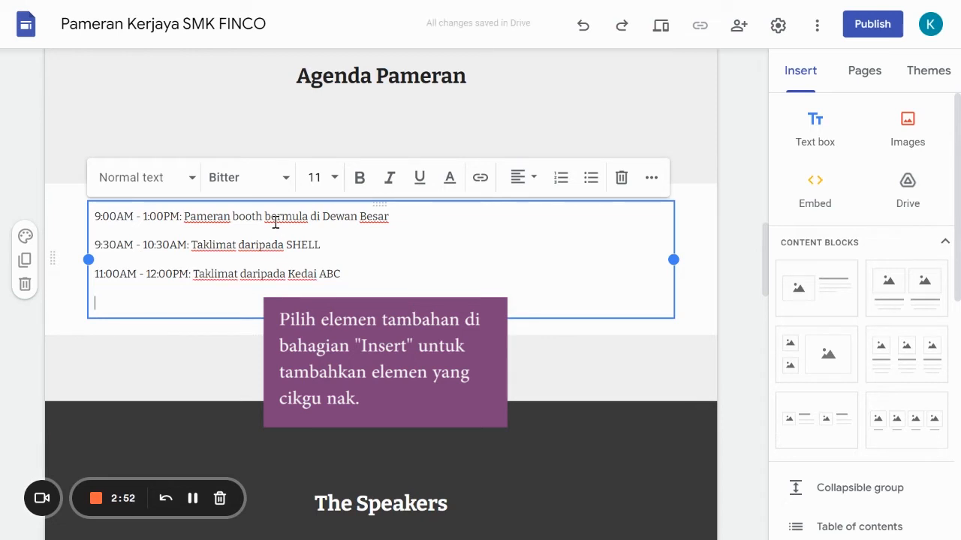
# - Centre all the agenda lines in the text box
pyautogui.hotkey('ctrl', 'a')
pyautogui.click(523, 177)
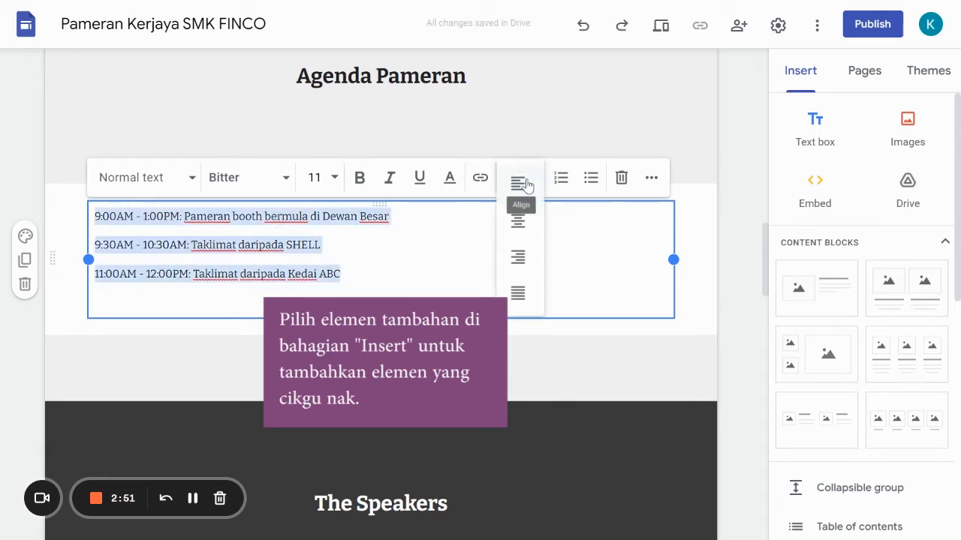
pyautogui.click(523, 230)
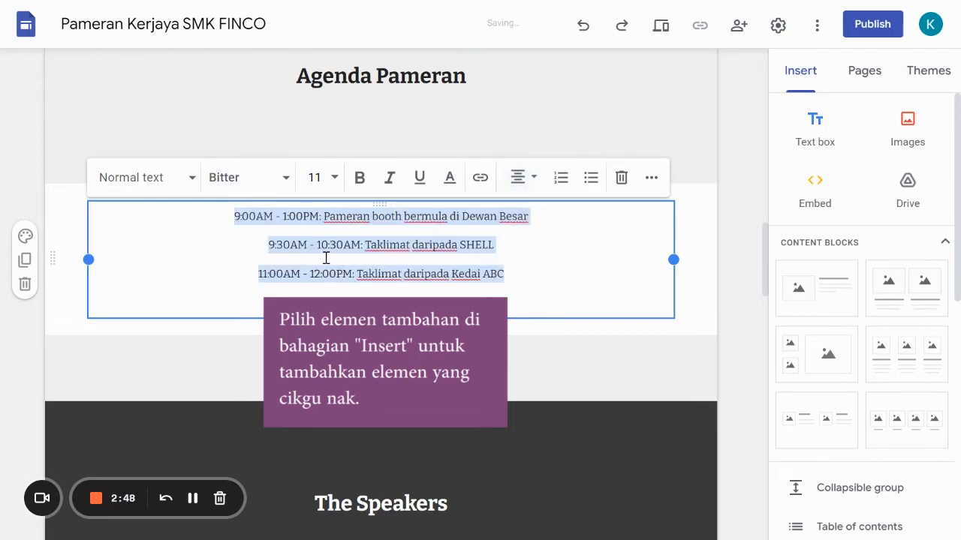
# - Make the time range at the start of each of the three agenda lines bold
pyautogui.click(321, 216)
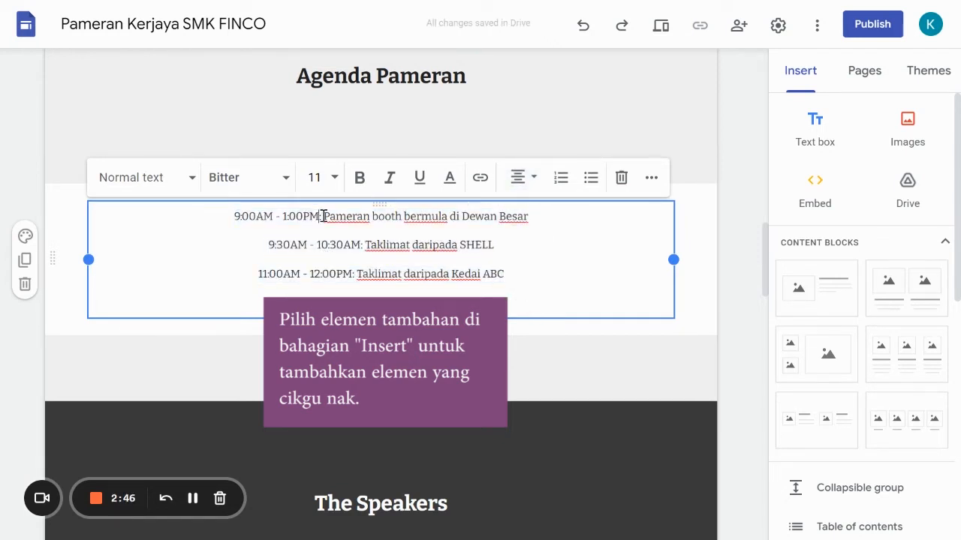
pyautogui.moveTo(320, 217); pyautogui.dragTo(230, 216)
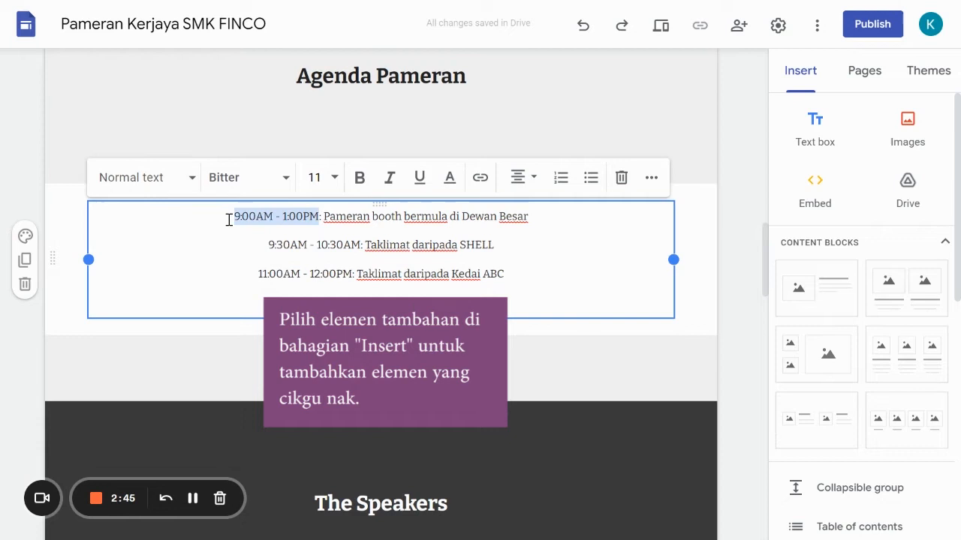
pyautogui.click(359, 177)
pyautogui.moveTo(366, 246); pyautogui.dragTo(265, 245)
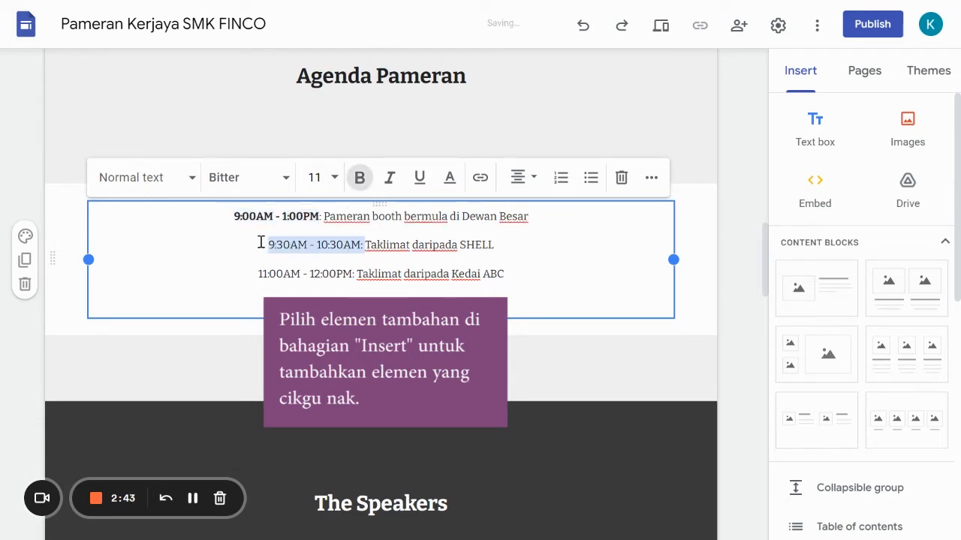
pyautogui.click(360, 178)
pyautogui.moveTo(356, 274); pyautogui.dragTo(255, 277)
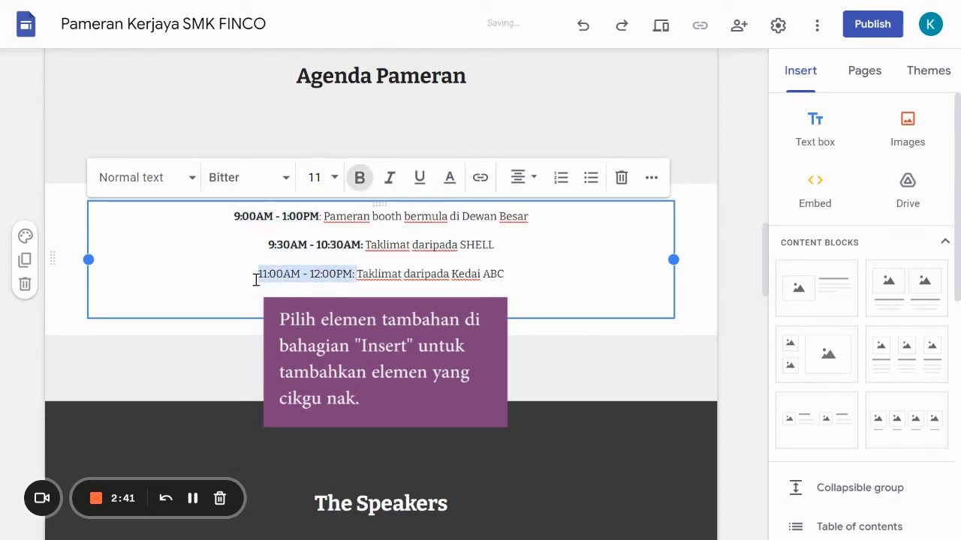
pyautogui.click(359, 178)
# - Change the end time in the first agenda line to 01:00PM
pyautogui.click(280, 217)
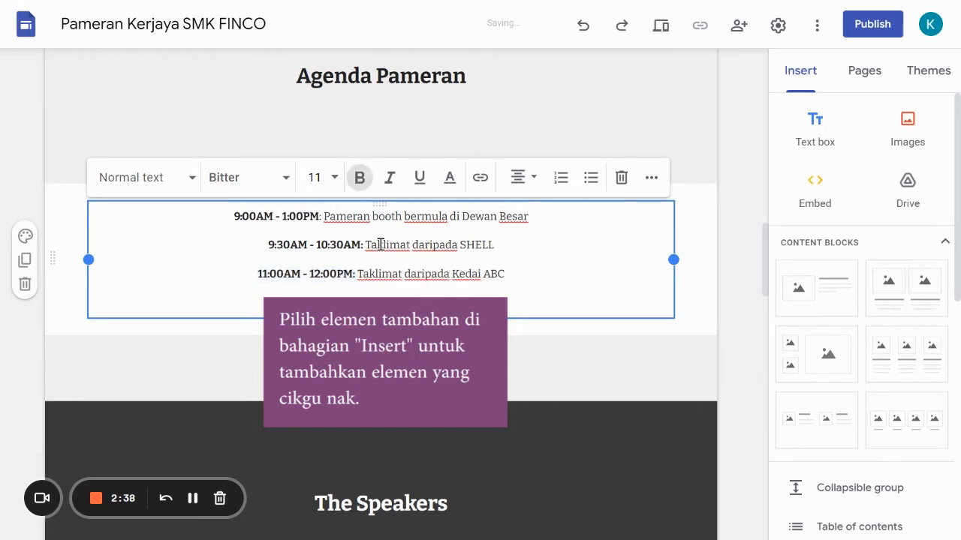
pyautogui.write('0')
pyautogui.click(698, 259)
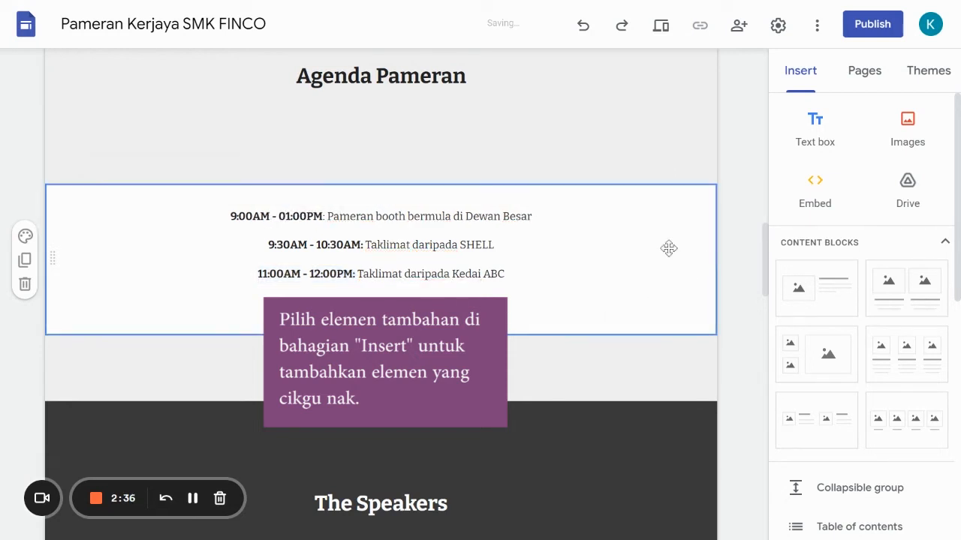
# - Move the agenda schedule text box up into the grey section directly beneath the "Agenda Pameran" heading
pyautogui.scroll(2, 359, 207)
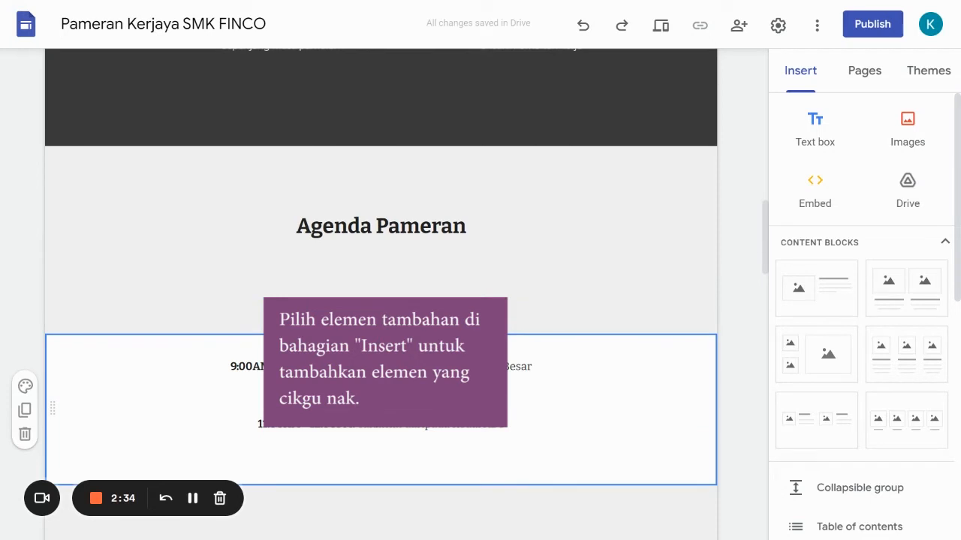
pyautogui.moveTo(373, 357); pyautogui.dragTo(369, 255)
pyautogui.scroll(-3, 525, 313)
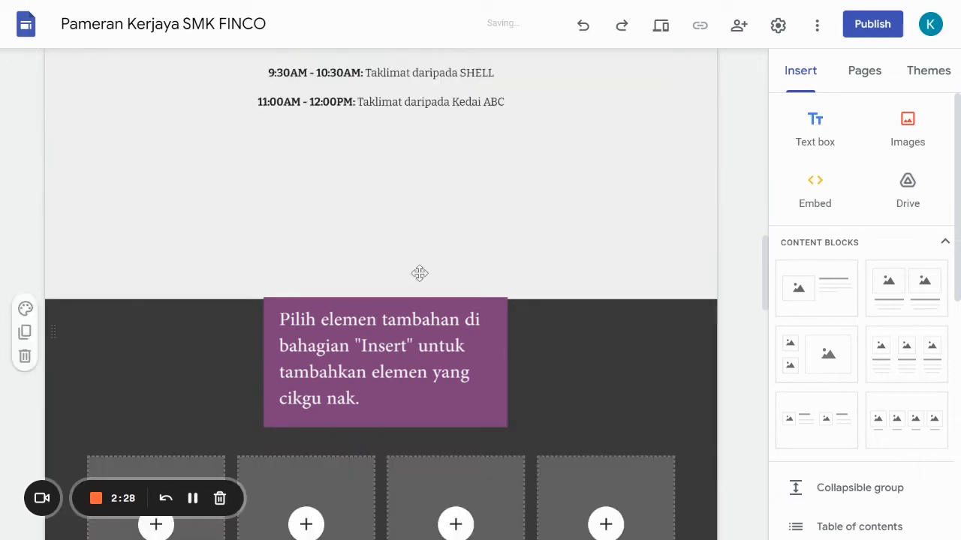
pyautogui.scroll(2, 435, 205)
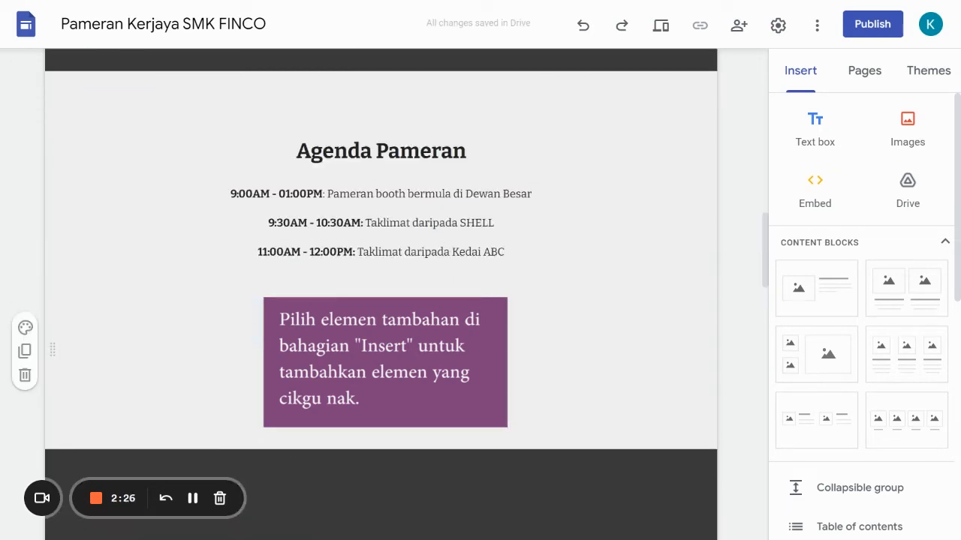
# - Delete the leftover section holding the empty text box beneath the agenda schedule
pyautogui.click(381, 351)
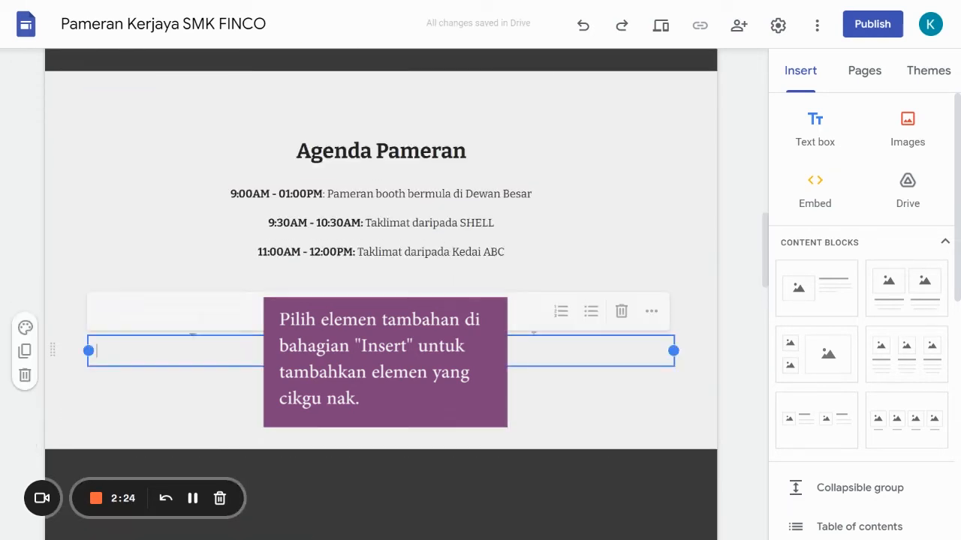
pyautogui.click(24, 376)
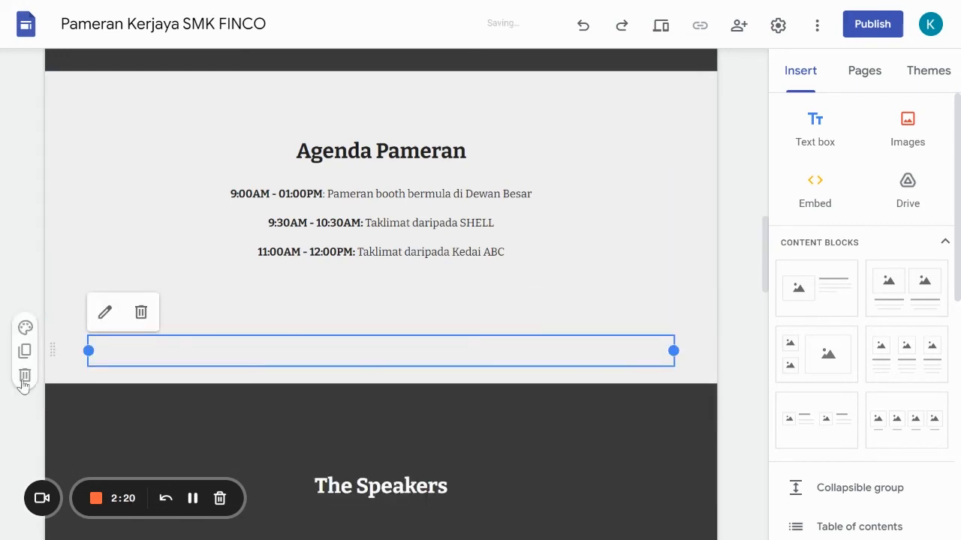
pyautogui.click(24, 376)
# - Replace the "The Speakers" section heading with "Majikan"
pyautogui.scroll(10, 377, 322)
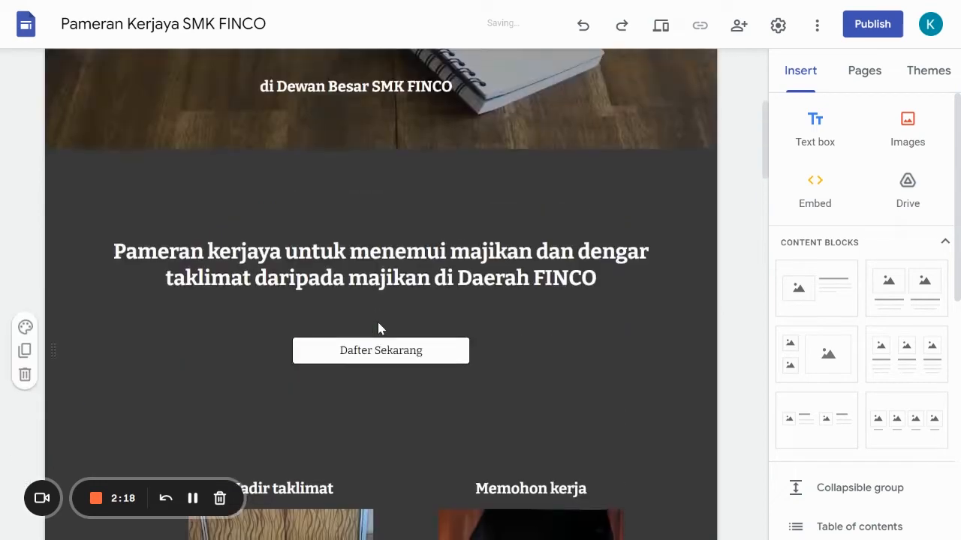
pyautogui.scroll(-12, 377, 322)
pyautogui.scroll(-3, 496, 192)
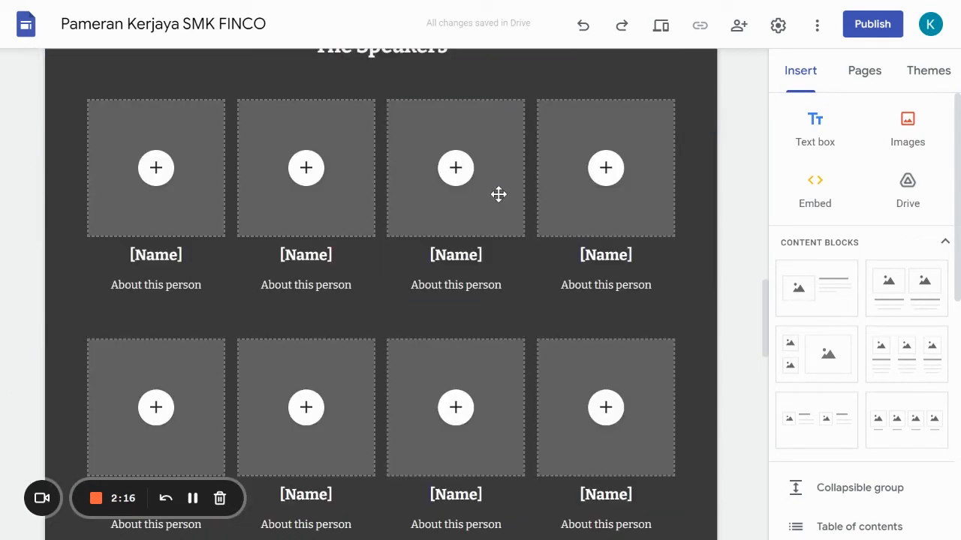
pyautogui.scroll(2, 435, 210)
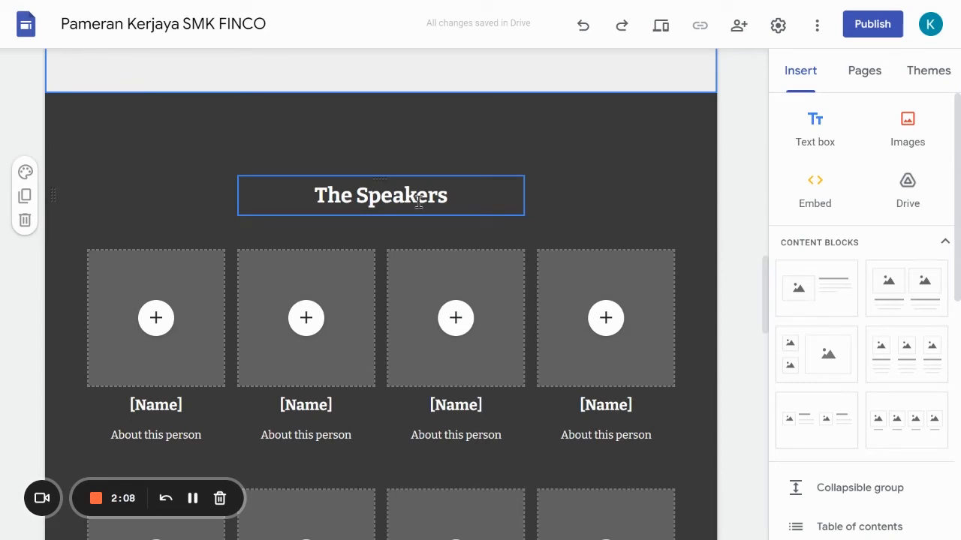
pyautogui.click(418, 201)
pyautogui.moveTo(472, 191); pyautogui.dragTo(313, 180)
pyautogui.write('Maj')
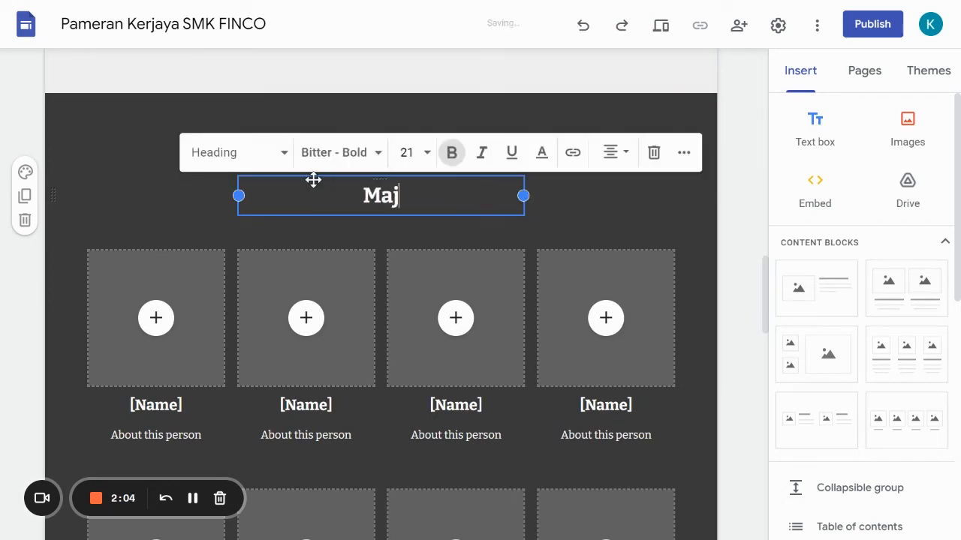
pyautogui.write('ikan')
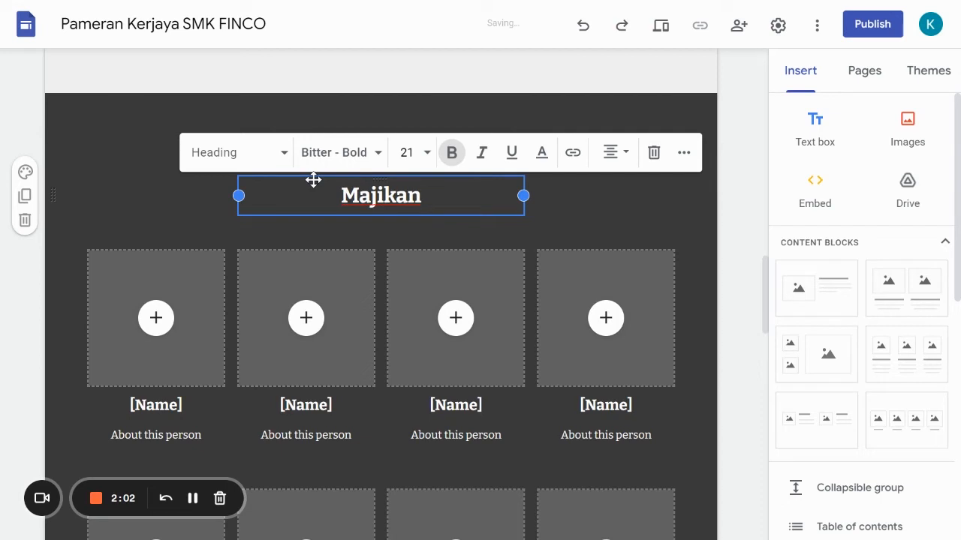
# - Upload the image "logo 1" from the "website cicf" folder into the first placeholder of the upper Majikan row
pyautogui.click(155, 318)
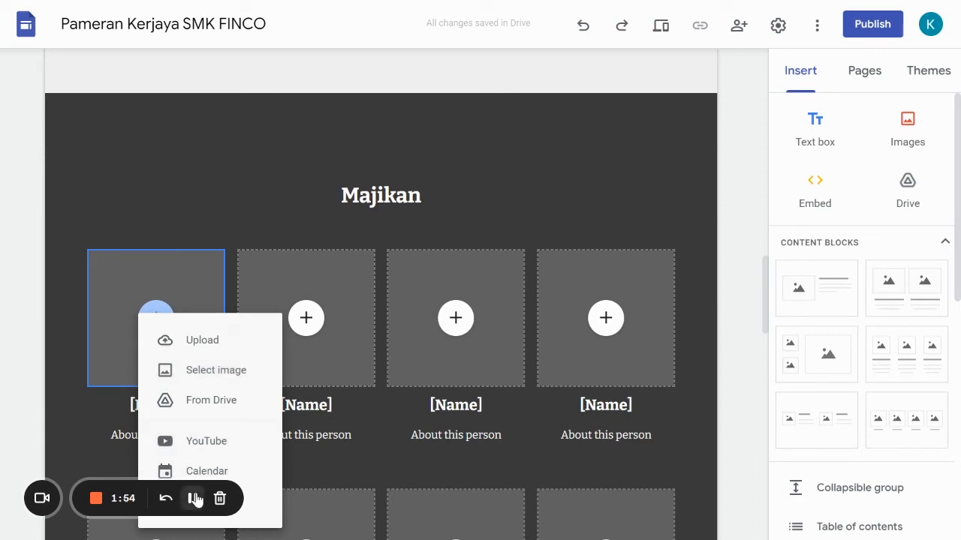
pyautogui.click(542, 384)
pyautogui.click(177, 321)
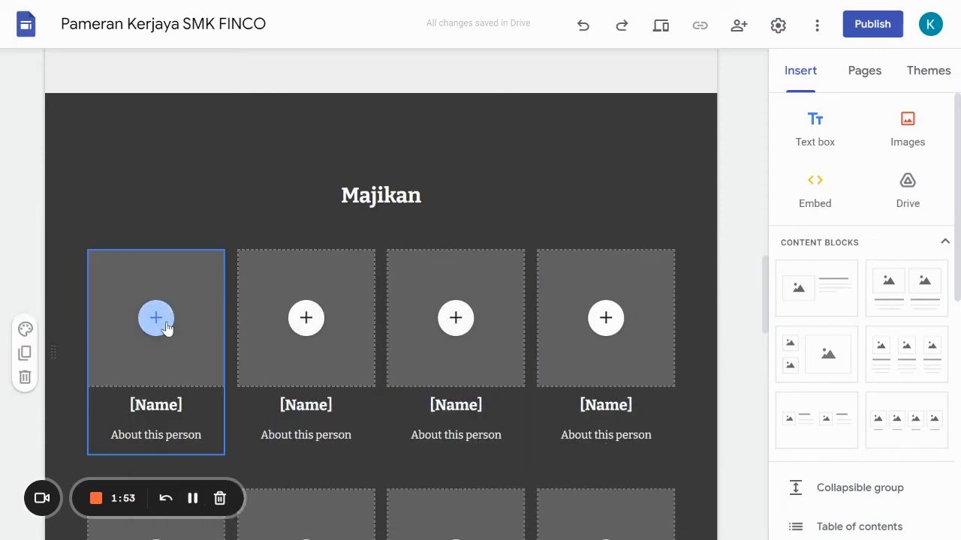
pyautogui.click(156, 318)
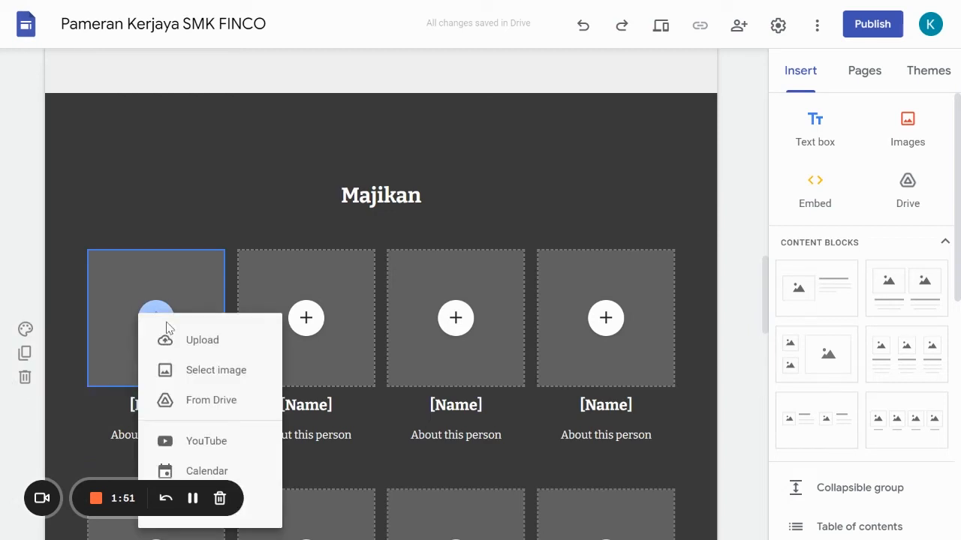
pyautogui.click(229, 343)
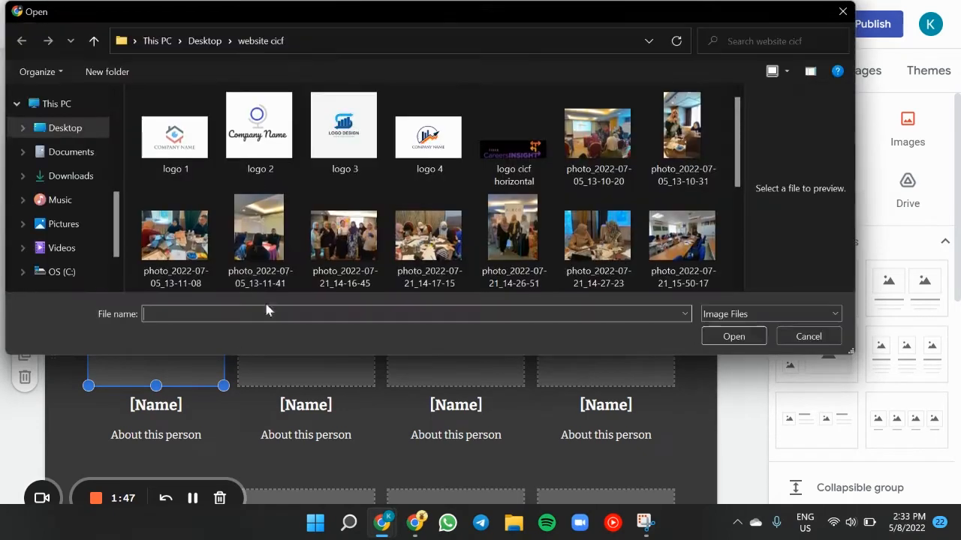
pyautogui.click(185, 148)
pyautogui.doubleClick(185, 148)
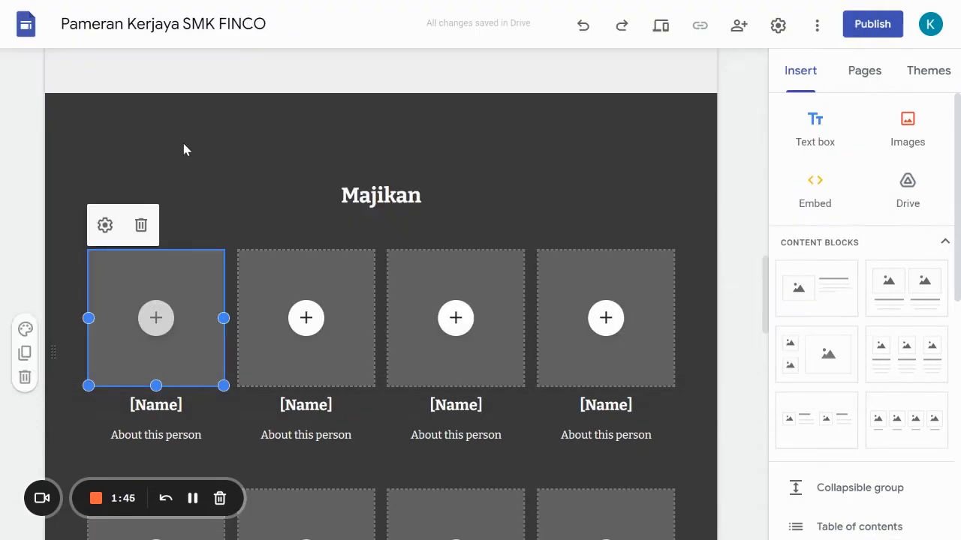
# - Upload the image "logo 2" into the second placeholder of the upper Majikan row
pyautogui.click(306, 318)
pyautogui.click(349, 353)
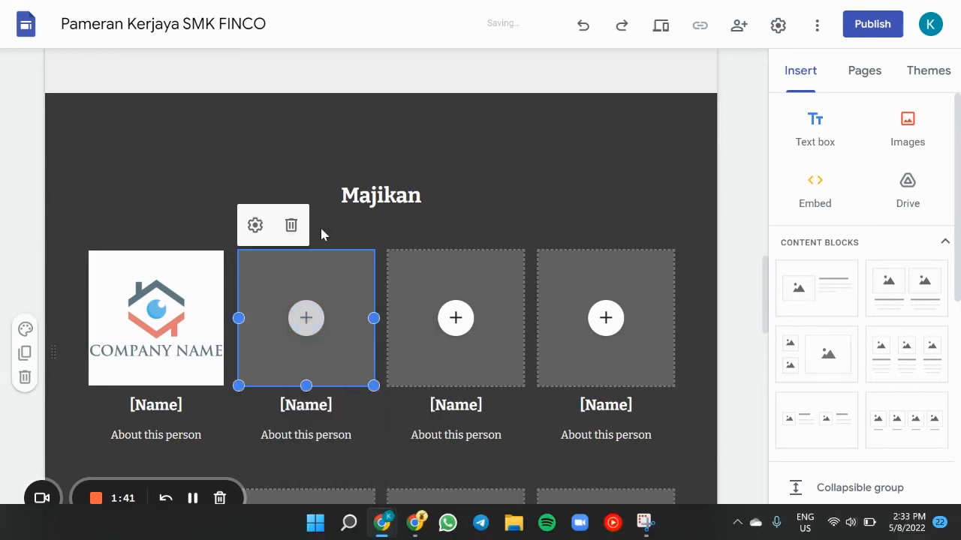
pyautogui.click(320, 225)
pyautogui.doubleClick(268, 143)
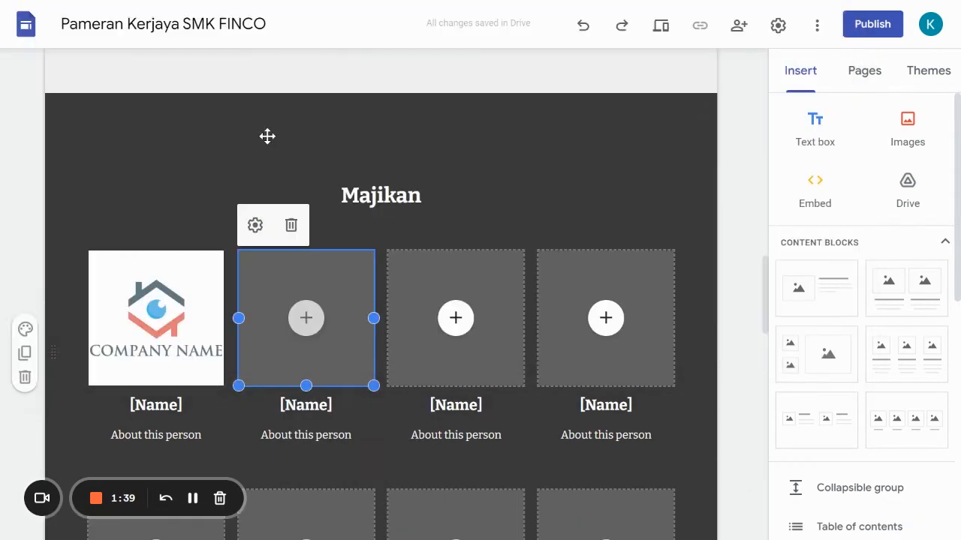
# - Upload the image "logo 3" into the third placeholder of the upper Majikan row
pyautogui.click(449, 321)
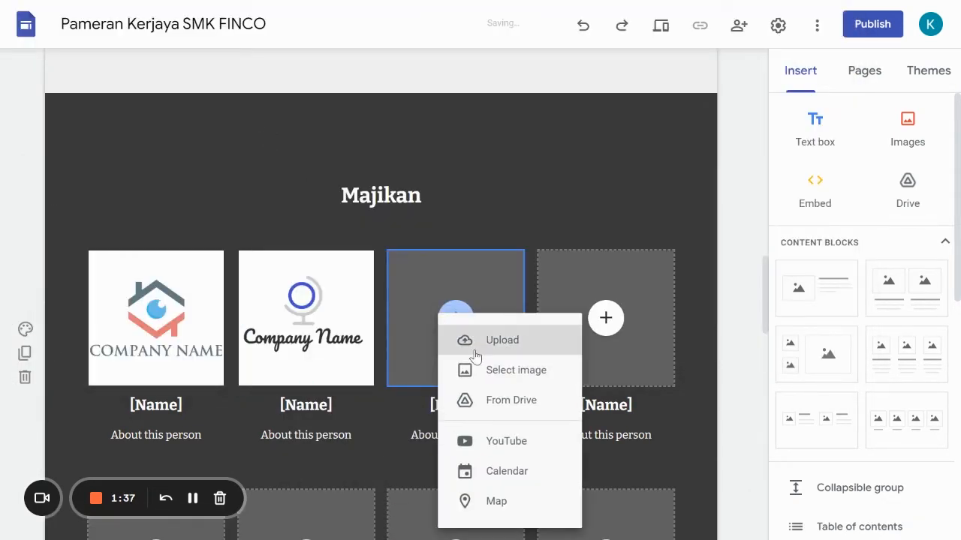
pyautogui.click(473, 342)
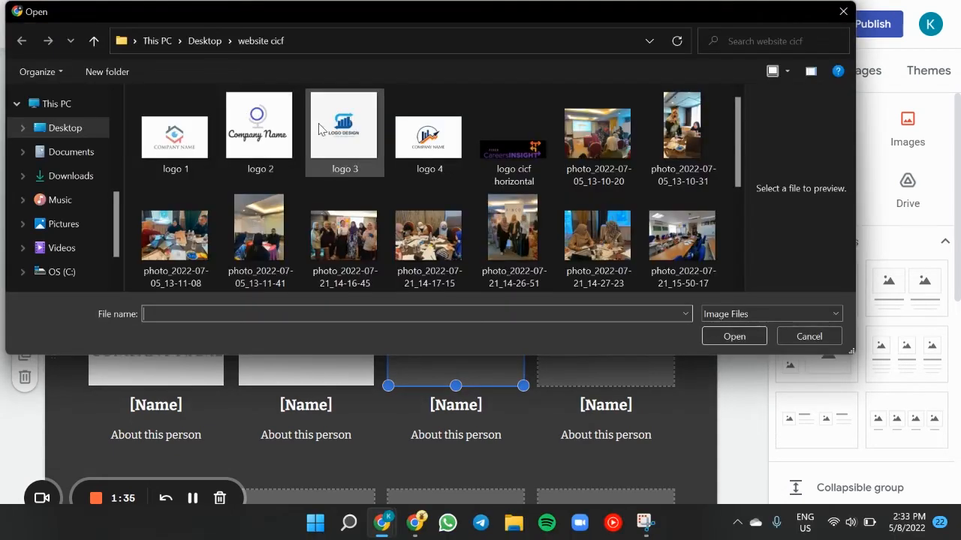
pyautogui.doubleClick(342, 139)
# - Upload the image "logo 4" into the fourth placeholder of the upper Majikan row
pyautogui.click(607, 321)
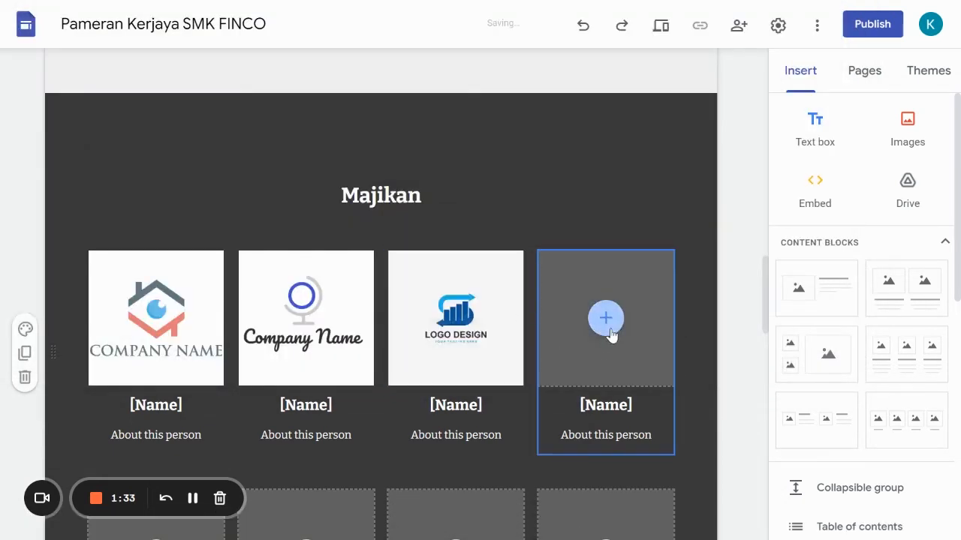
pyautogui.click(607, 331)
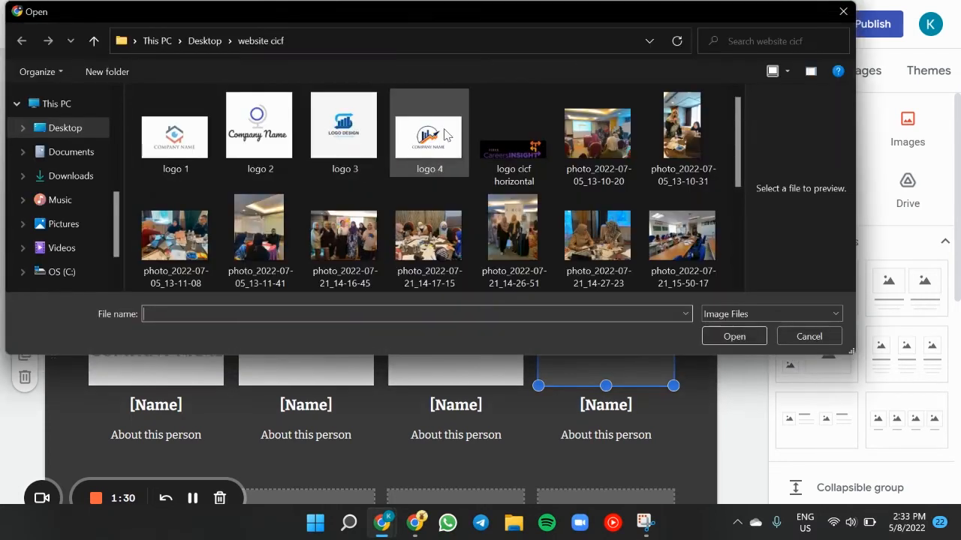
pyautogui.click(447, 134)
pyautogui.doubleClick(447, 134)
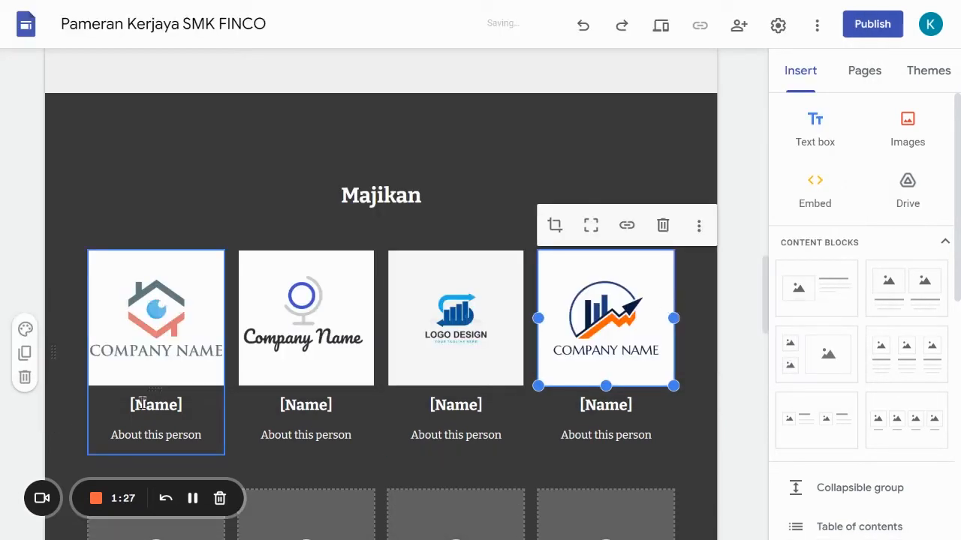
# - Change the name under the first logo to "Mekdi" and remove its "About this person" line
pyautogui.click(187, 402)
pyautogui.moveTo(187, 402); pyautogui.dragTo(99, 400)
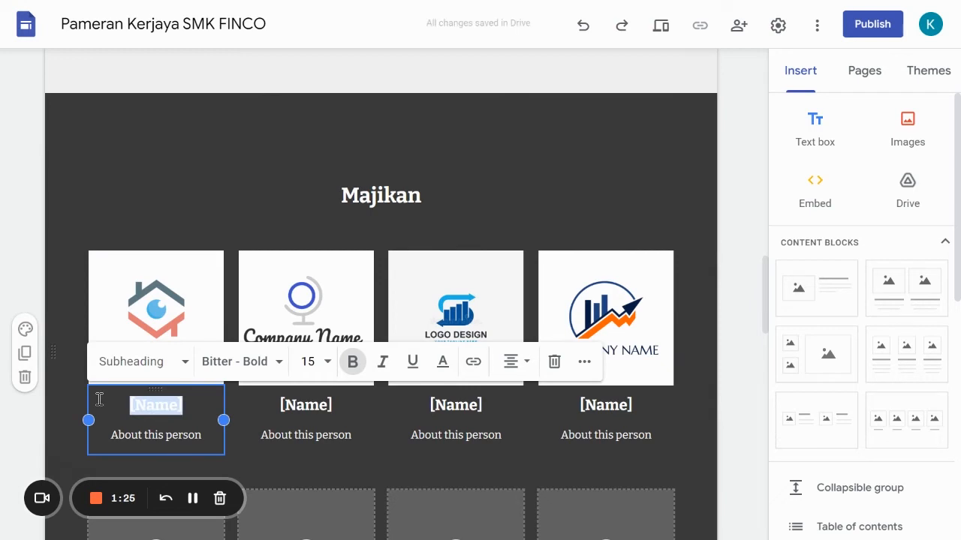
pyautogui.write('Mekdi')
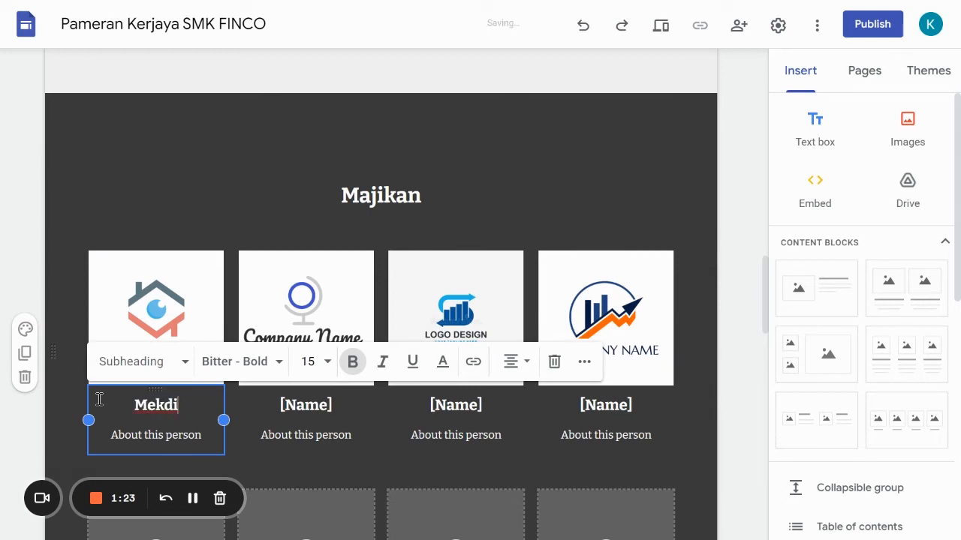
pyautogui.moveTo(211, 434); pyautogui.dragTo(105, 433)
pyautogui.press('BackSpace')
pyautogui.press('BackSpace')
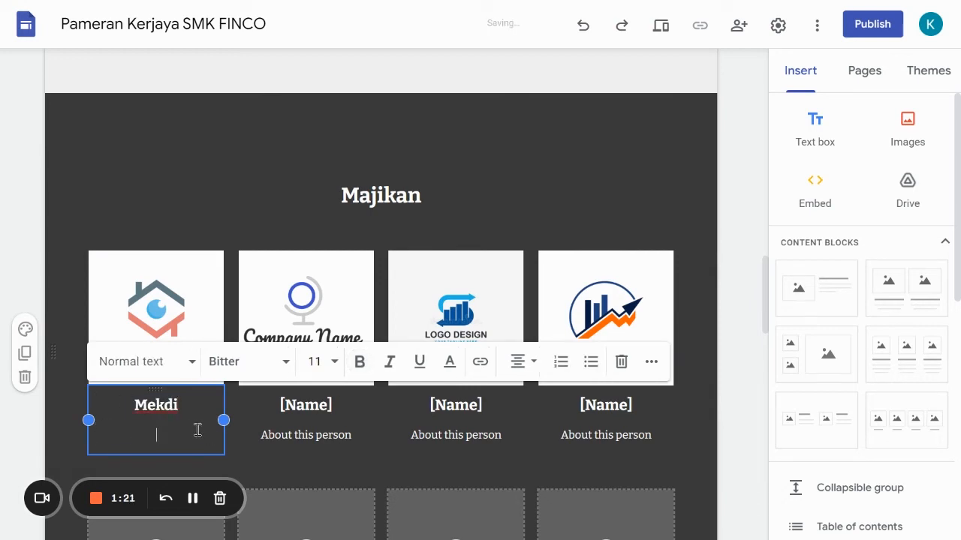
# - Remove the "About this person" line under the second logo and change its name to "Kepsi"
pyautogui.click(333, 425)
pyautogui.moveTo(350, 436); pyautogui.dragTo(254, 425)
pyautogui.press('BackSpace')
pyautogui.press('BackSpace')
pyautogui.moveTo(333, 402); pyautogui.dragTo(272, 404)
pyautogui.write('Kepsi')
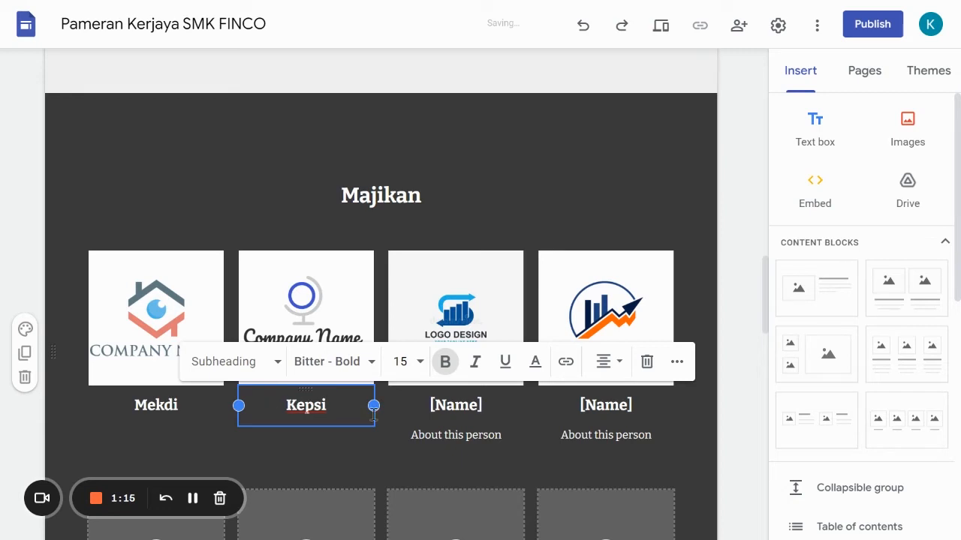
pyautogui.click(512, 434)
pyautogui.click(501, 435)
# - Delete all four unused image and name placeholders in the second row of the Majikan section
pyautogui.scroll(-1, 450, 413)
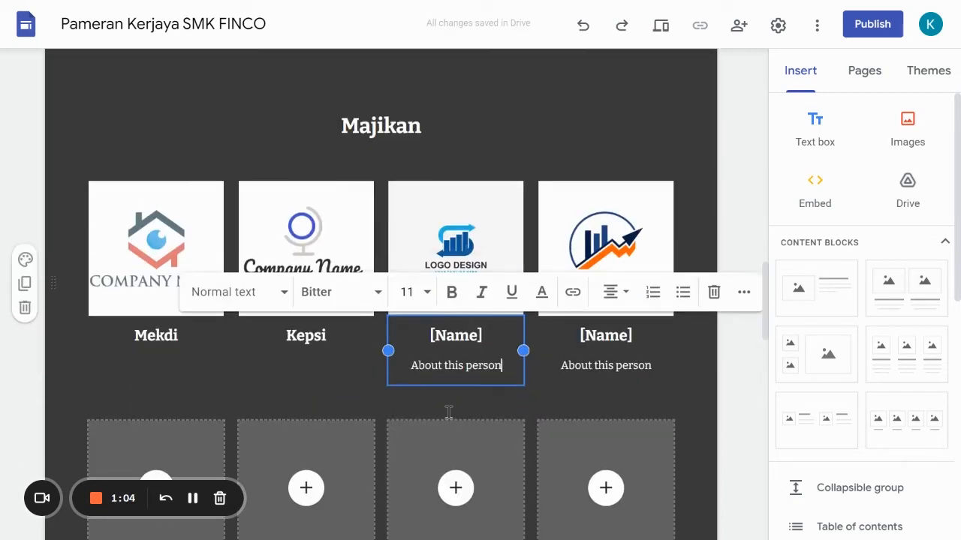
pyautogui.scroll(-2, 398, 323)
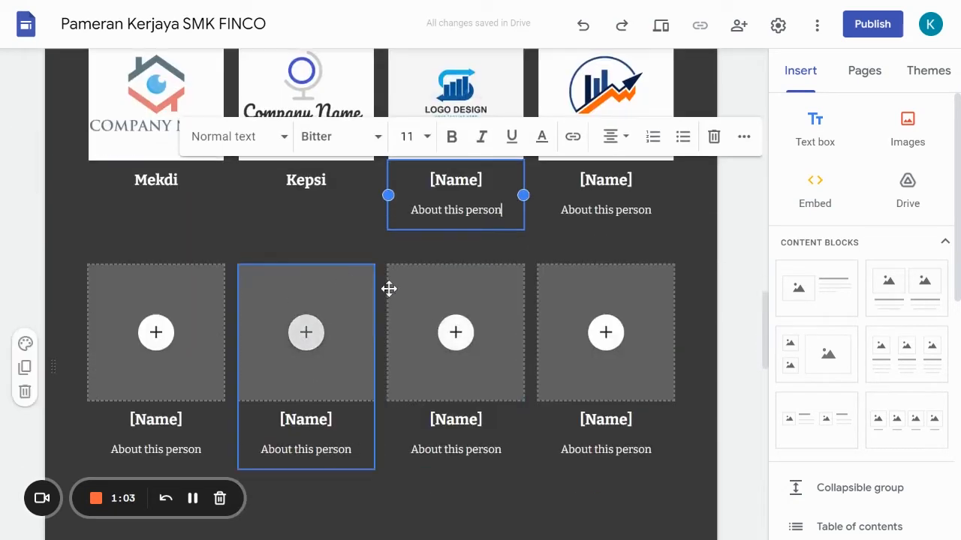
pyautogui.click(291, 294)
pyautogui.moveTo(195, 271); pyautogui.dragTo(139, 279)
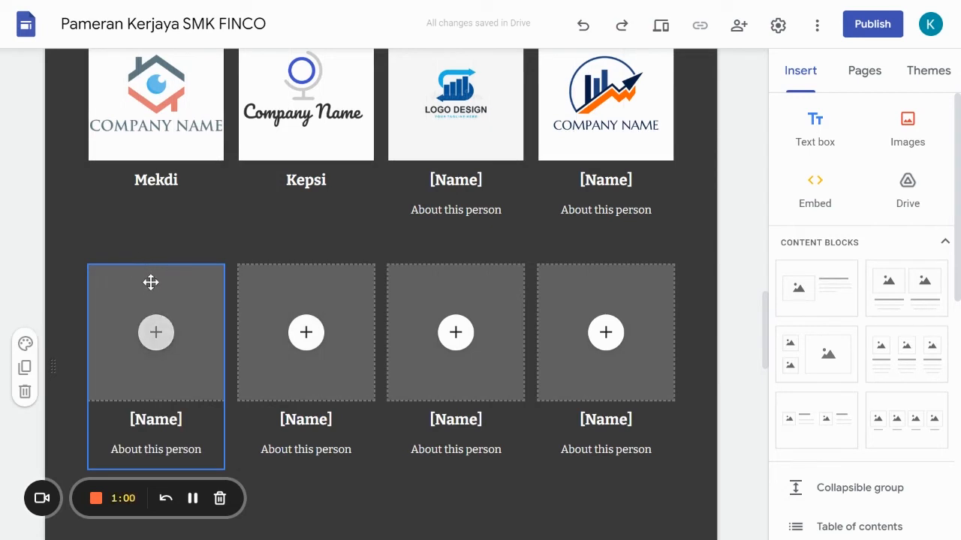
pyautogui.click(105, 241)
pyautogui.click(241, 280)
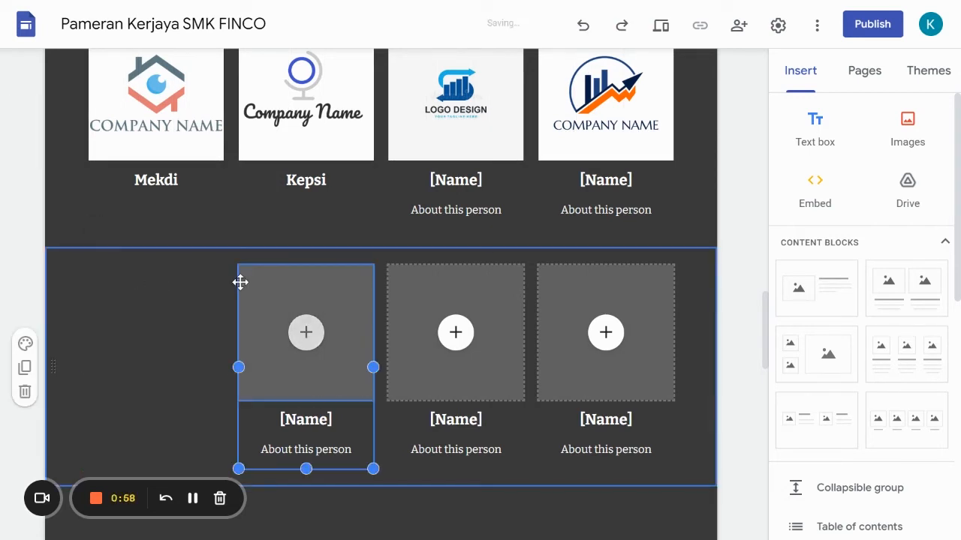
pyautogui.click(254, 243)
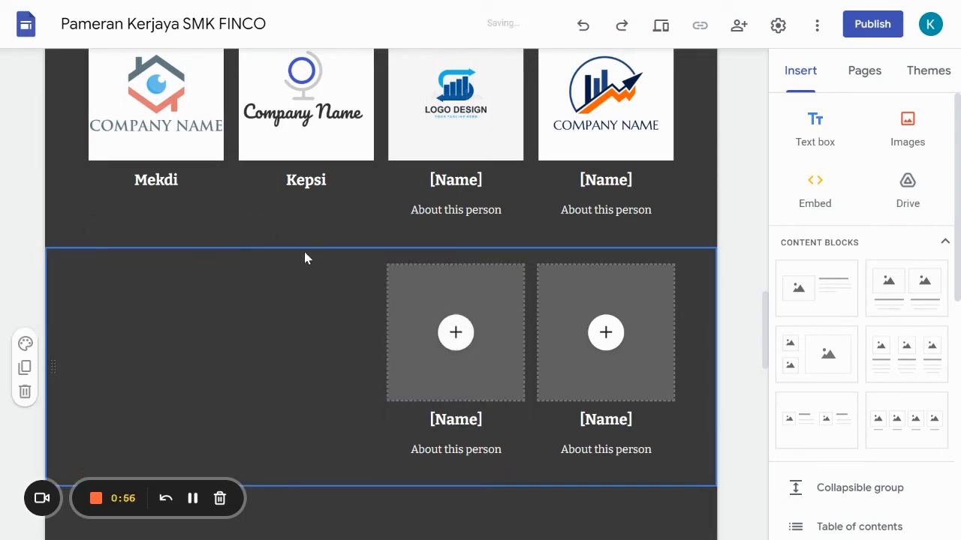
pyautogui.click(428, 279)
pyautogui.click(405, 243)
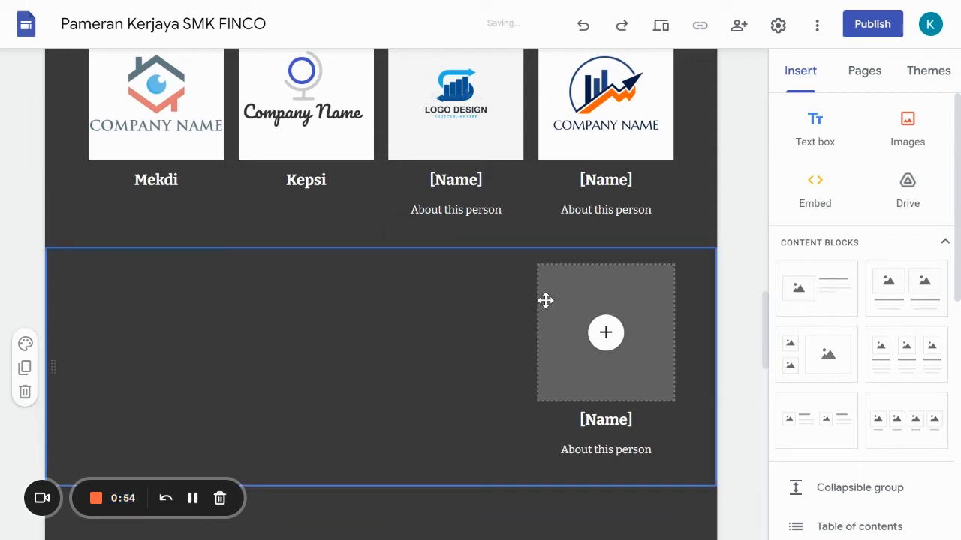
pyautogui.click(542, 277)
pyautogui.click(555, 242)
# - Replace the "The Venue" section heading with "Lokasi"
pyautogui.scroll(-1, 408, 365)
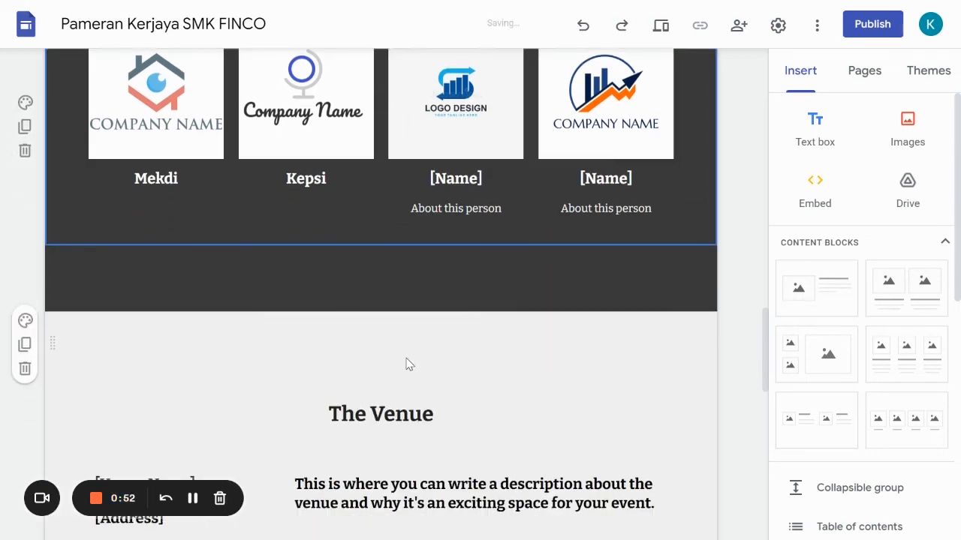
pyautogui.scroll(1, 408, 365)
pyautogui.scroll(-4, 375, 375)
pyautogui.scroll(2, 365, 383)
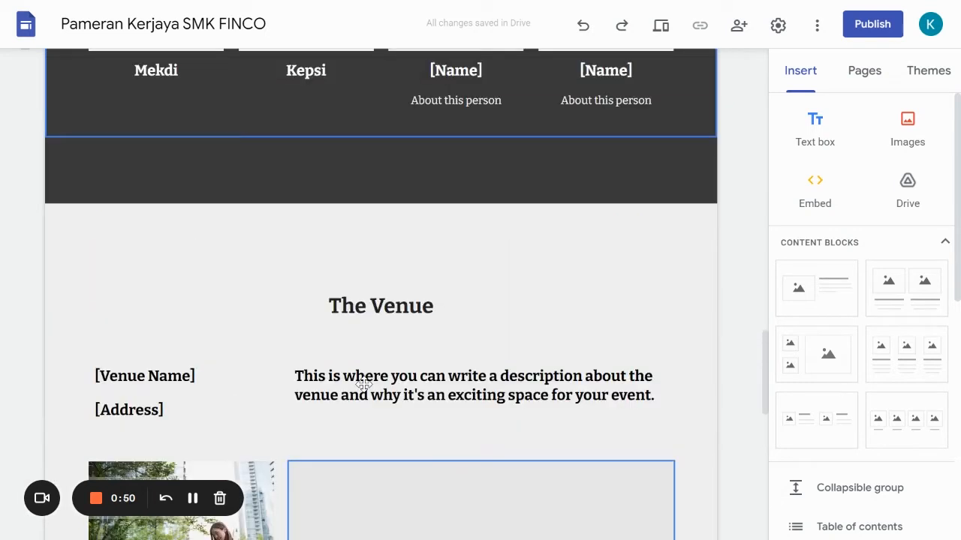
pyautogui.click(400, 312)
pyautogui.tripleClick(279, 320)
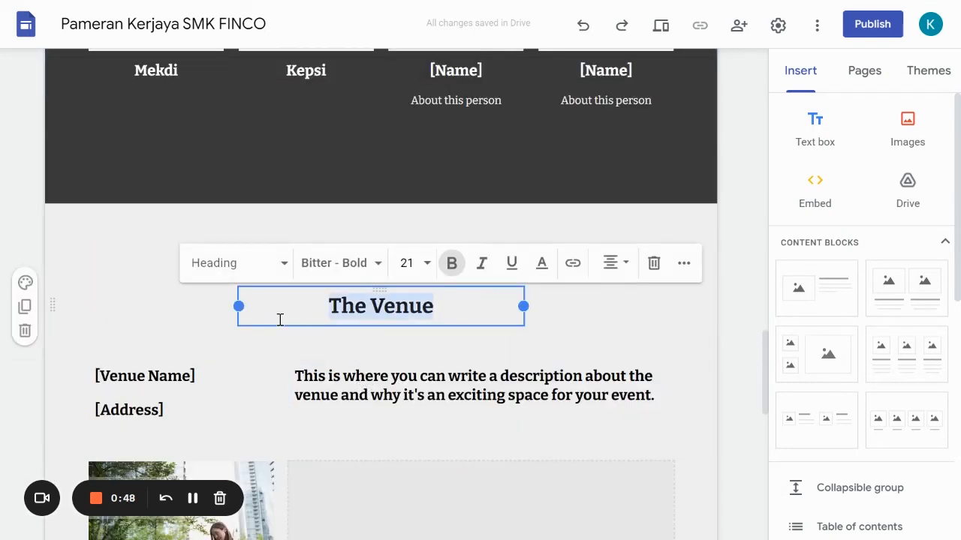
pyautogui.write('Lokasi')
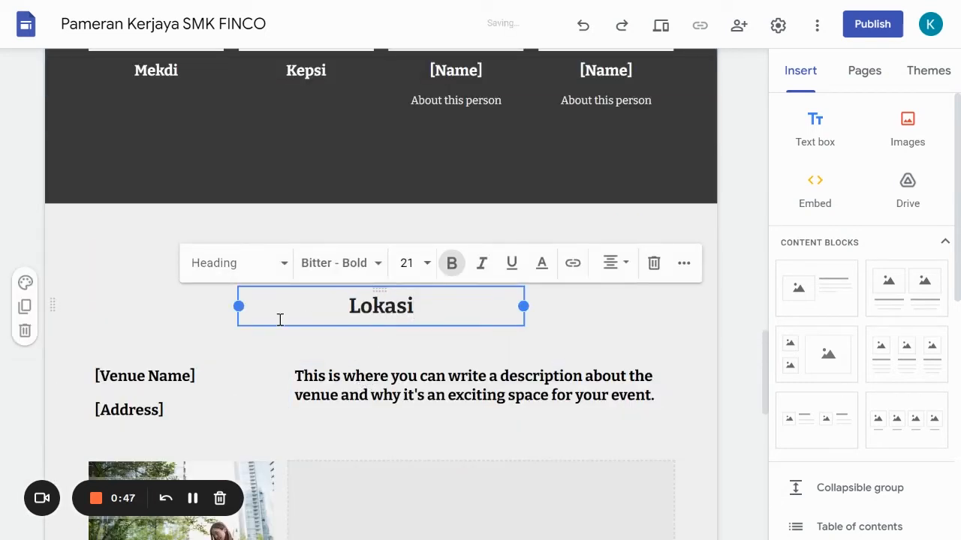
# - Replace the venue description text under the Lokasi heading with "Dewan Besar SMK FINCO"
pyautogui.click(157, 384)
pyautogui.click(335, 396)
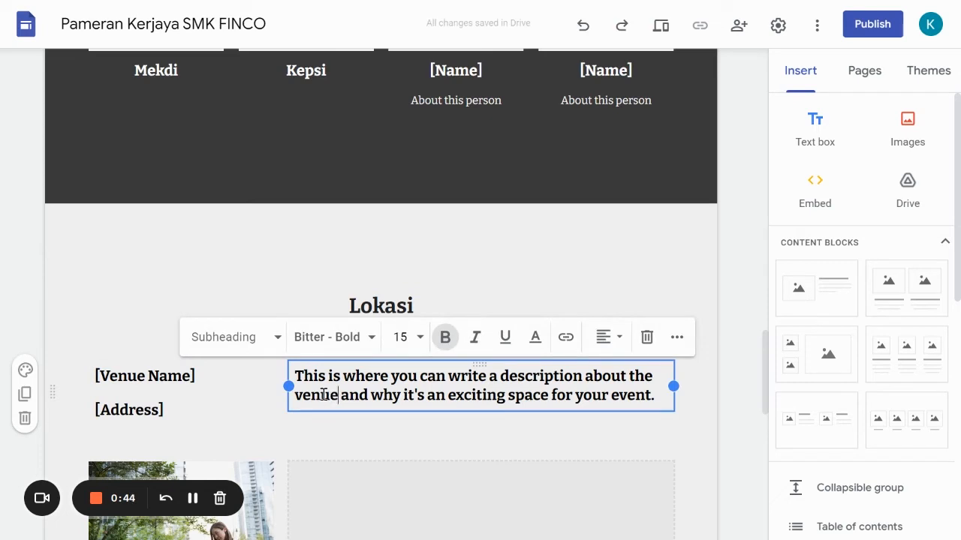
pyautogui.tripleClick(328, 400)
pyautogui.write('Dewa')
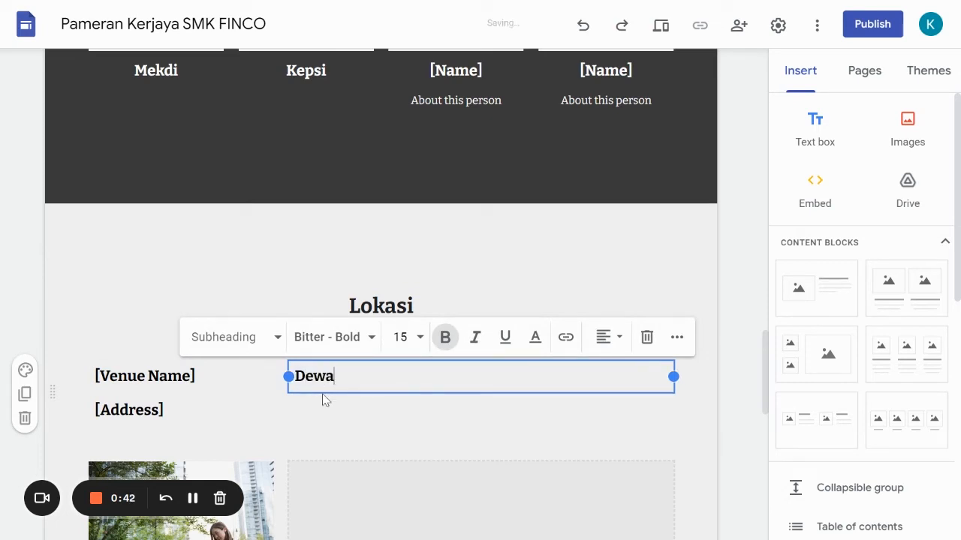
pyautogui.write('n Besar SMK FINCO')
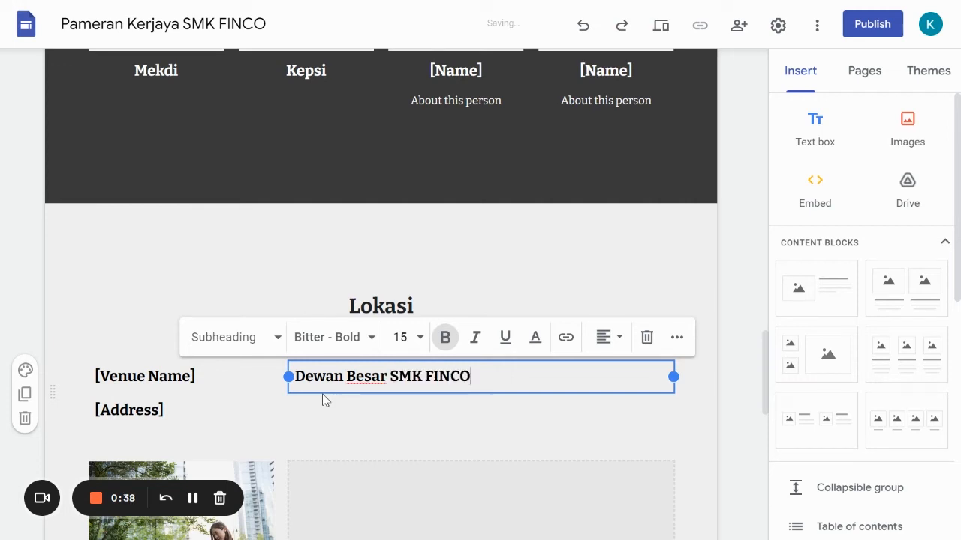
pyautogui.click(150, 419)
pyautogui.moveTo(159, 409); pyautogui.dragTo(97, 406)
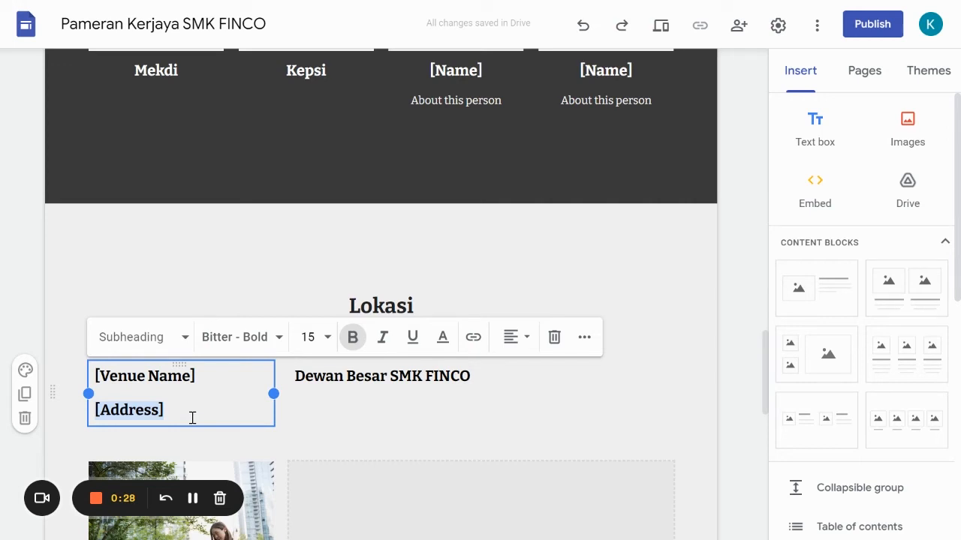
pyautogui.moveTo(184, 412); pyautogui.dragTo(80, 410)
pyautogui.click(186, 418)
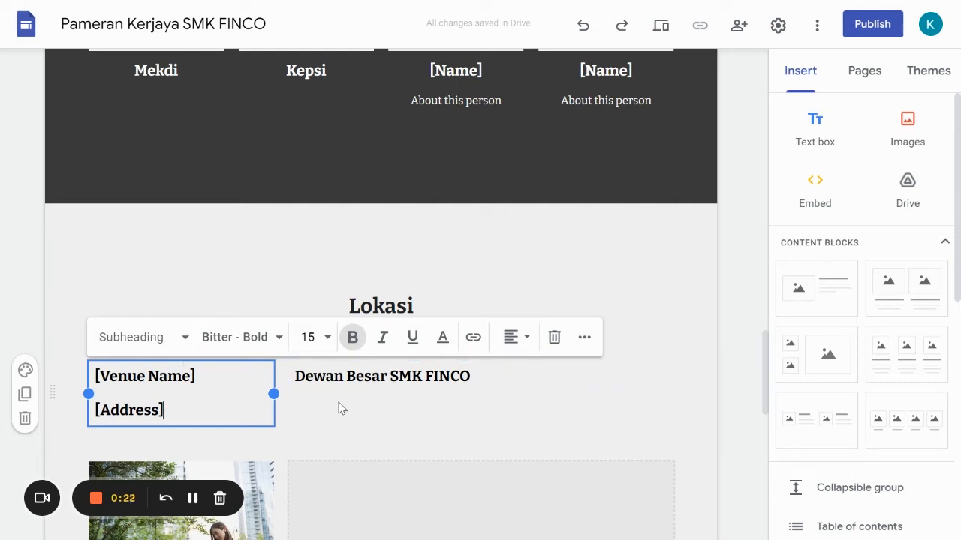
# - Add the line "Parking di Basement" below "Dewan Besar SMK FINCO" in the Lokasi section
pyautogui.click(477, 381)
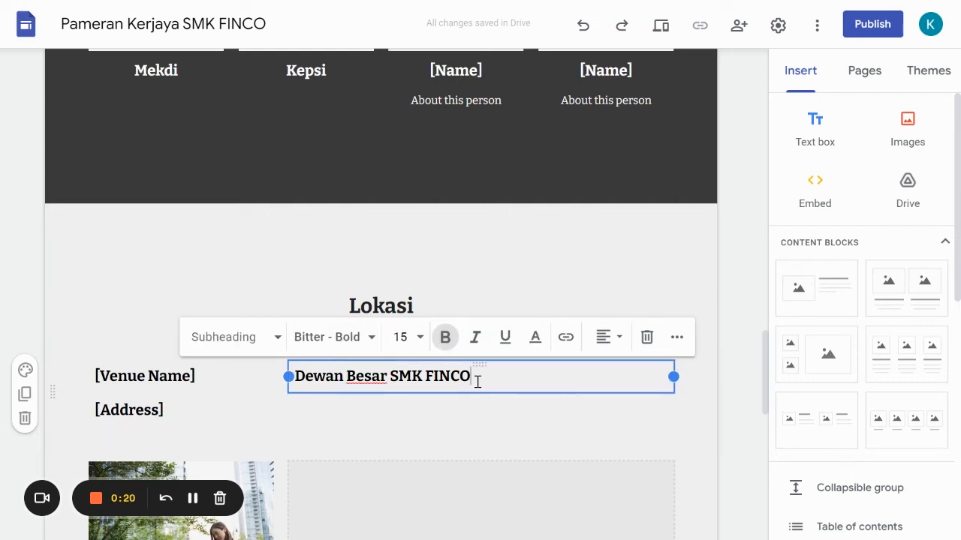
pyautogui.press('Return')
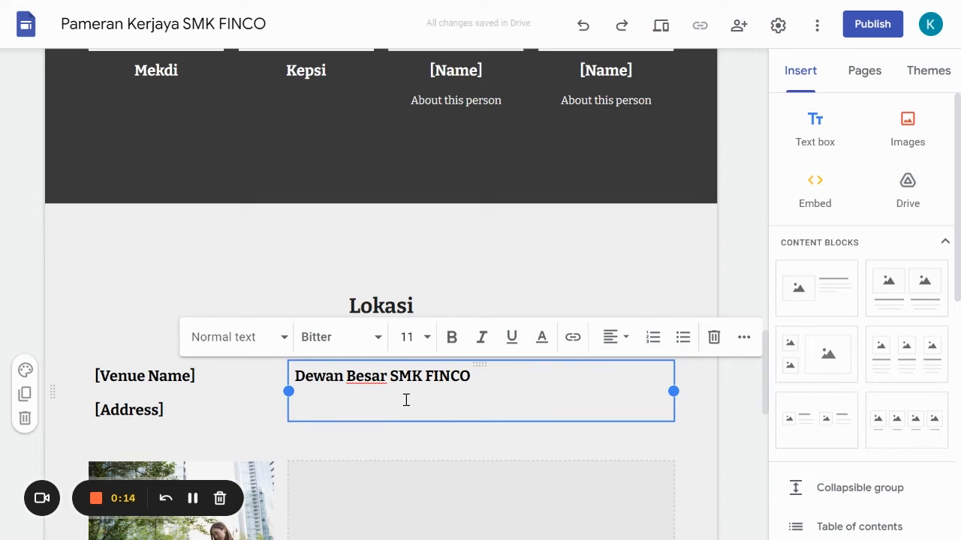
pyautogui.write('Parking d')
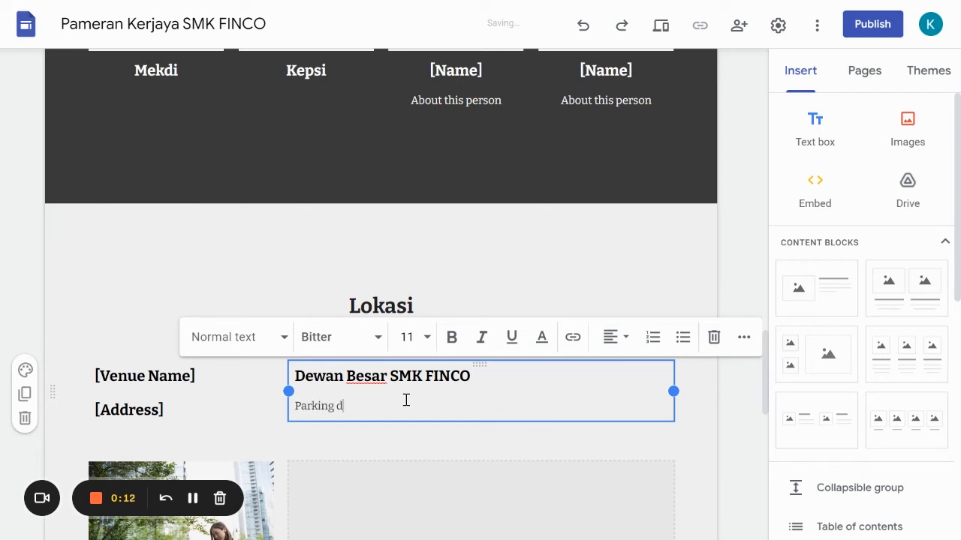
pyautogui.write('i Basement')
pyautogui.click(547, 266)
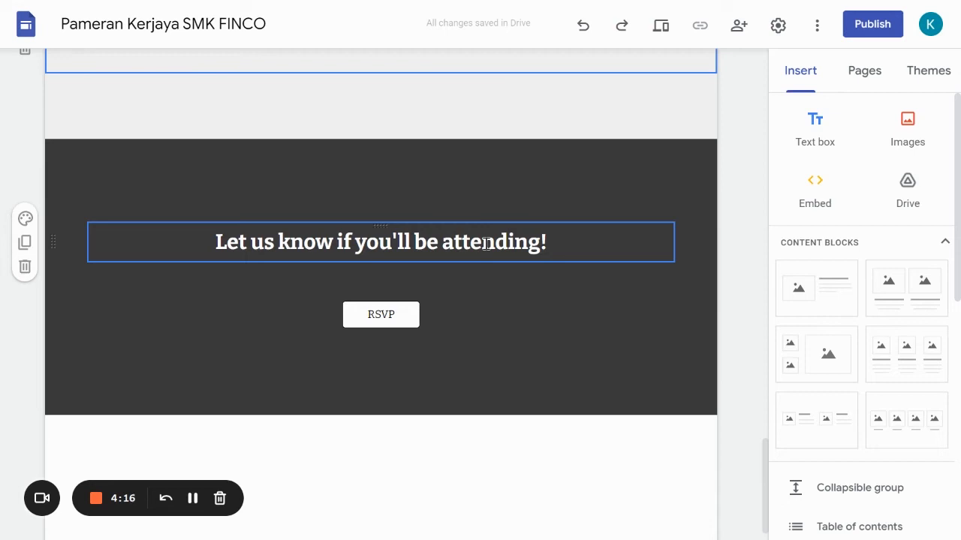
# - Replace the "Let us know if you'll be attending!" heading with "Jom sertai Pameran Kerjaya SMK FINCO"
pyautogui.scroll(10, 493, 326)
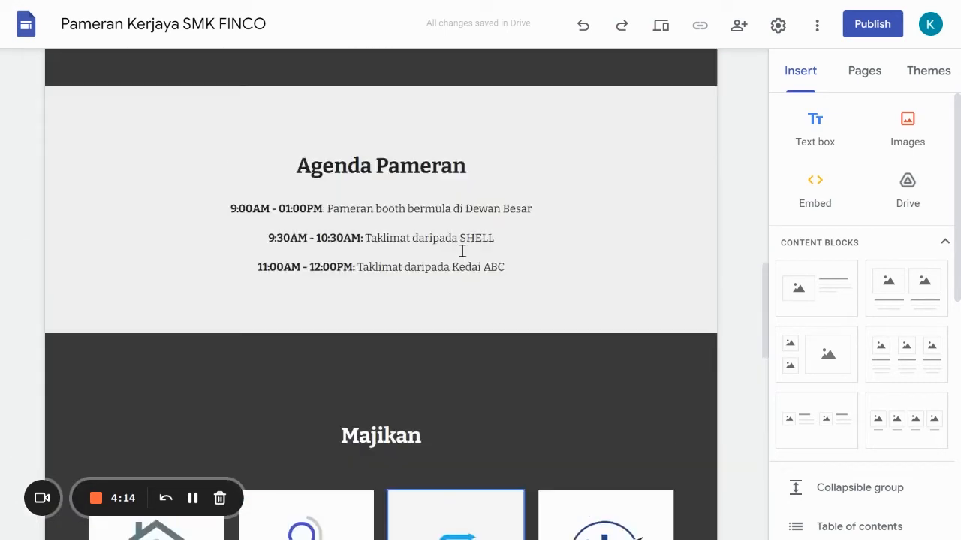
pyautogui.scroll(3, 460, 251)
pyautogui.scroll(-12, 458, 255)
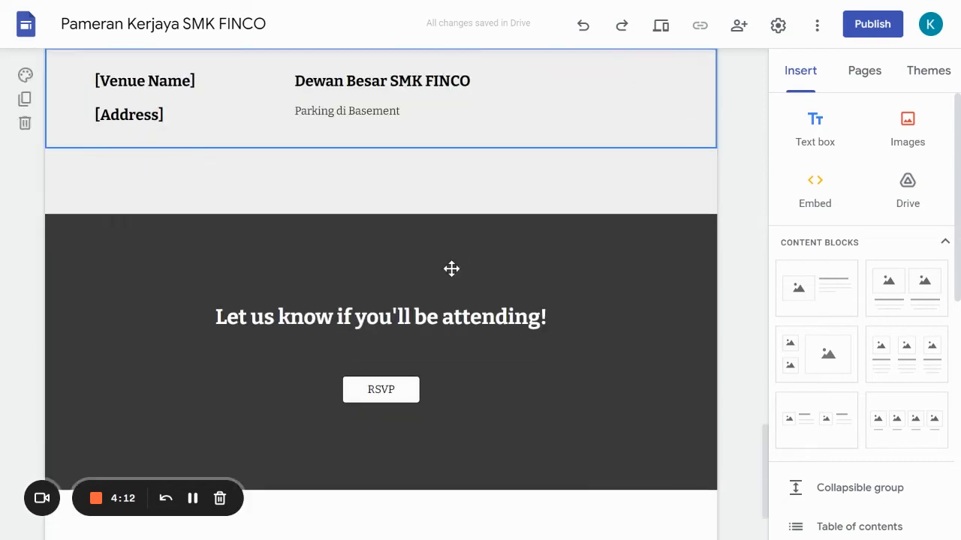
pyautogui.click(438, 327)
pyautogui.moveTo(557, 323); pyautogui.dragTo(206, 326)
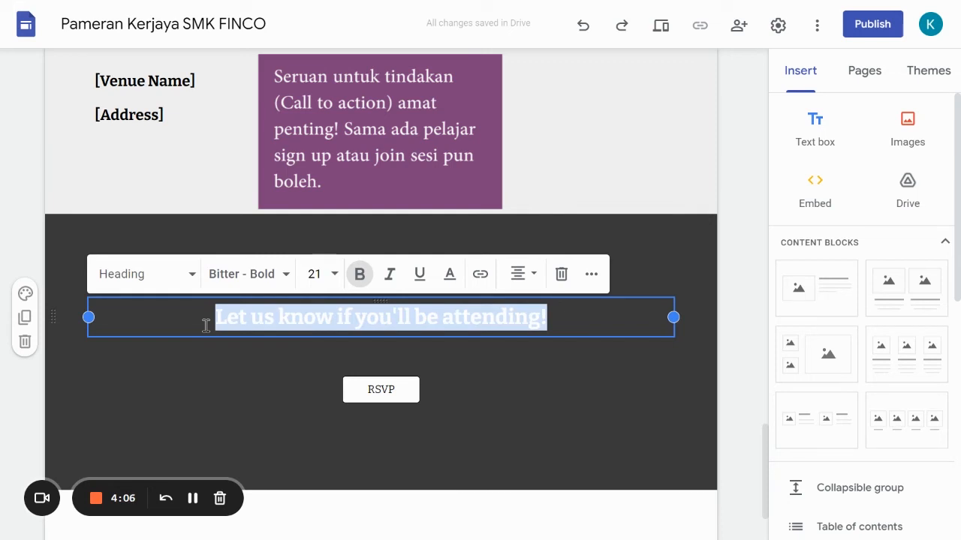
pyautogui.write('Jom e')
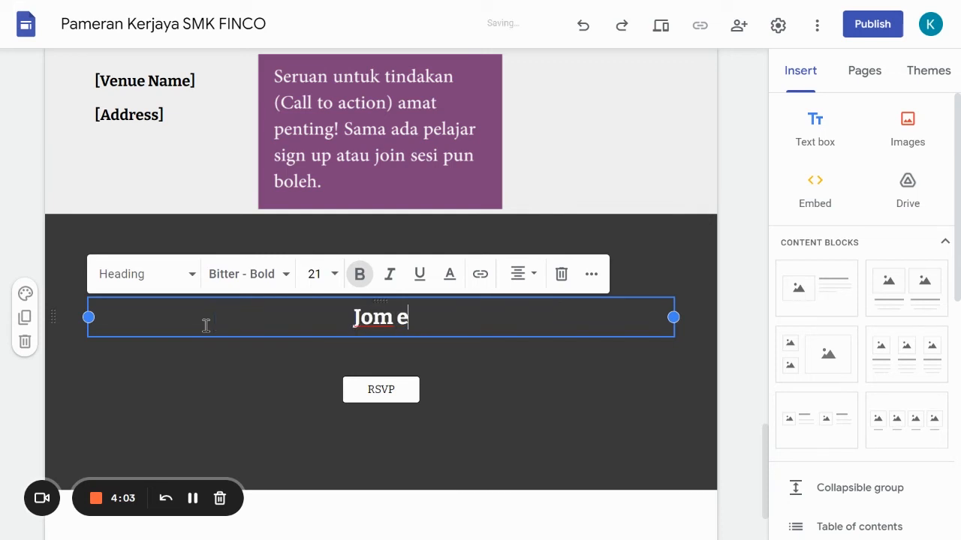
pyautogui.press('BackSpace')
pyautogui.write('sertai P')
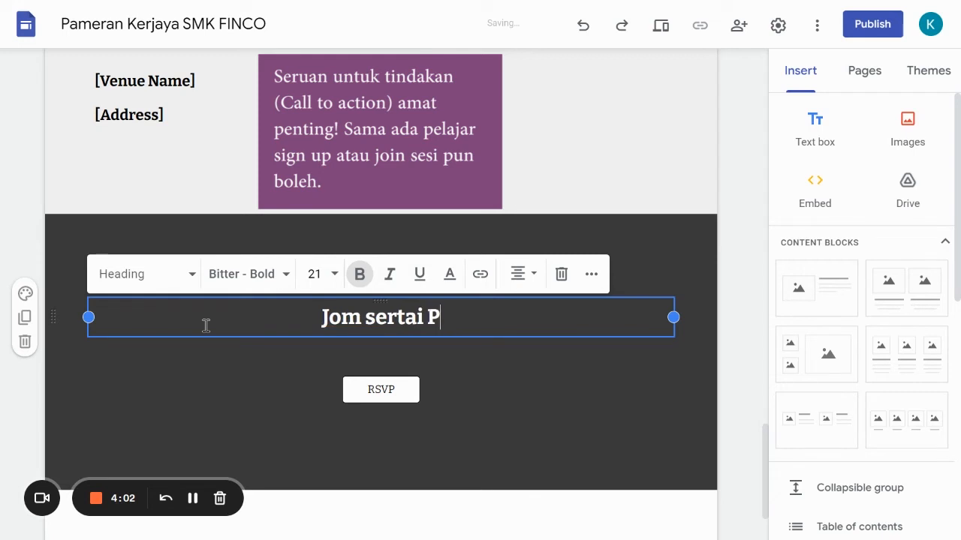
pyautogui.write('ameran Kerja')
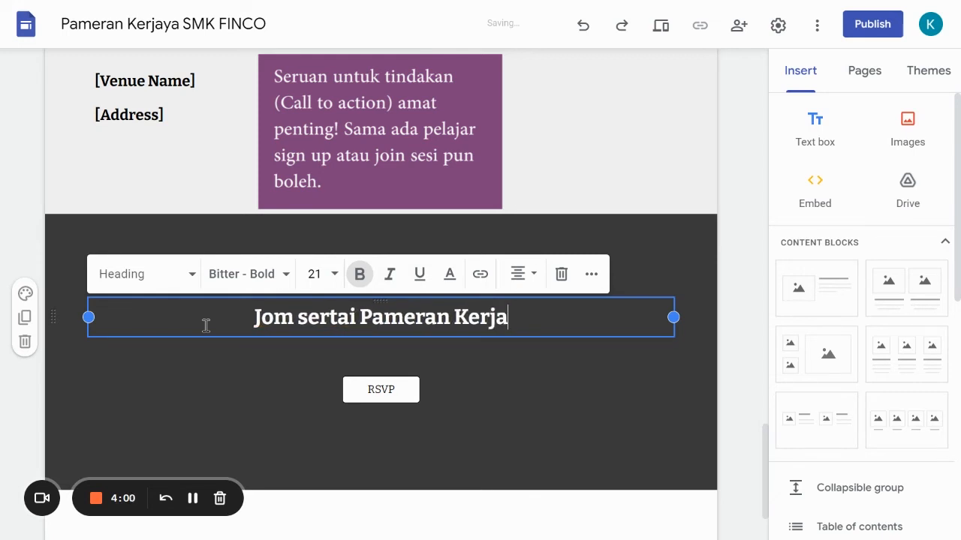
pyautogui.write('ya SMK FINCO')
pyautogui.click(350, 383)
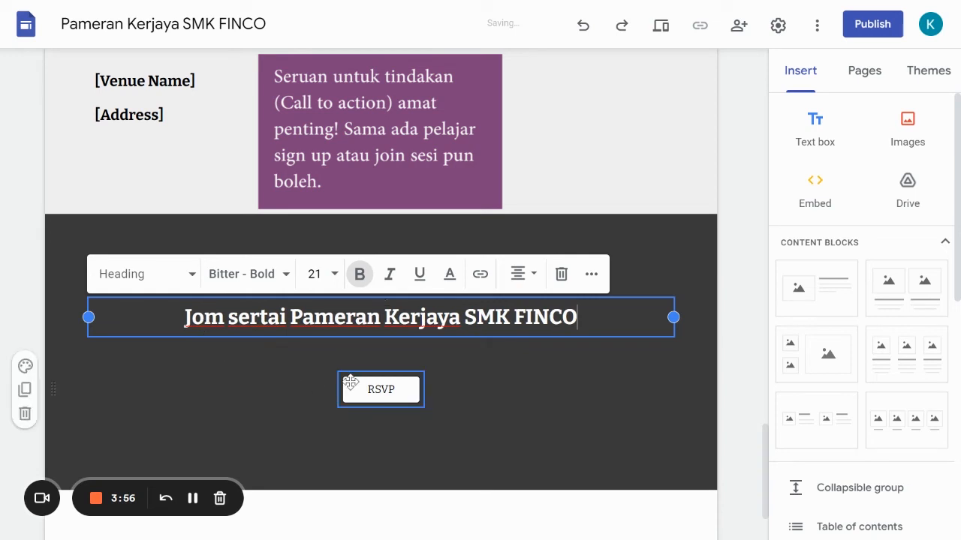
pyautogui.click(445, 346)
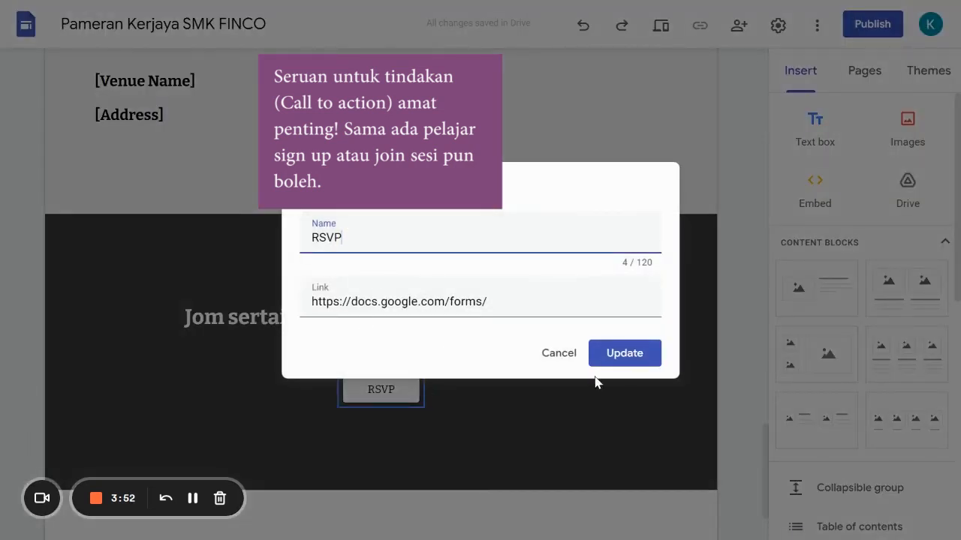
pyautogui.moveTo(352, 238); pyautogui.dragTo(272, 245)
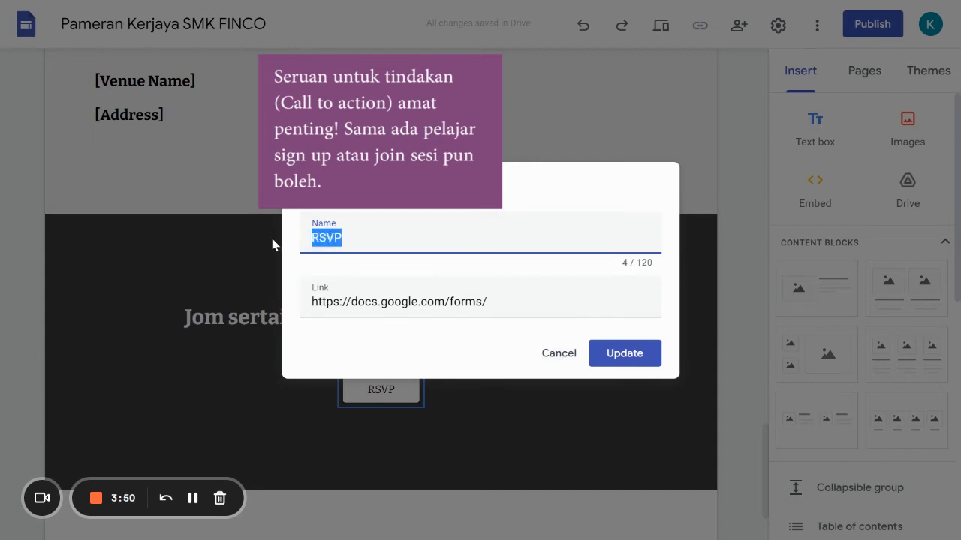
pyautogui.write('Daftar di sin')
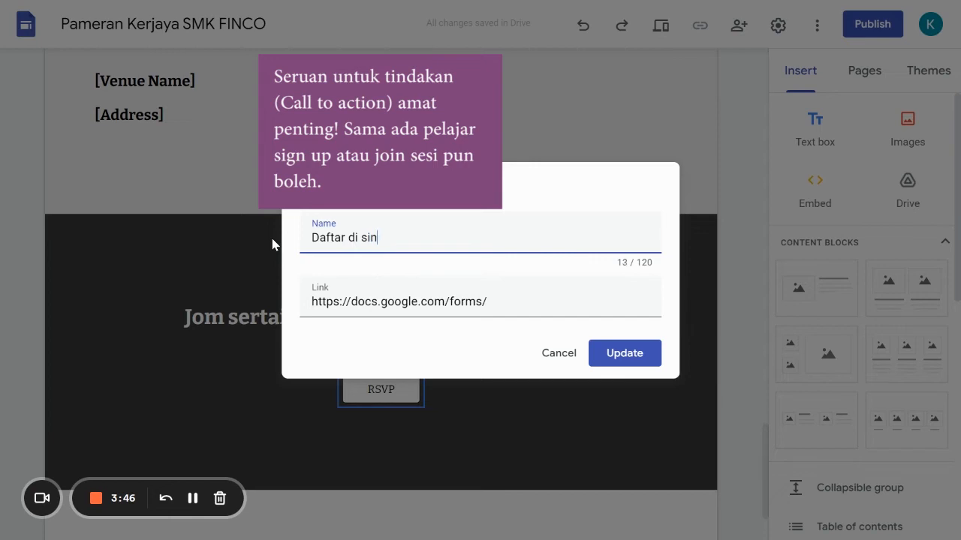
pyautogui.click(488, 301)
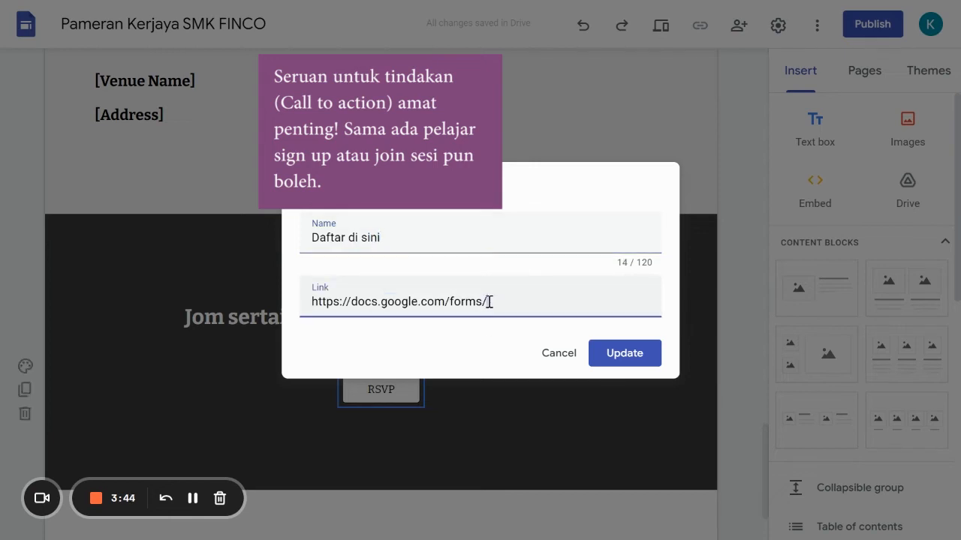
pyautogui.moveTo(489, 301); pyautogui.dragTo(284, 330)
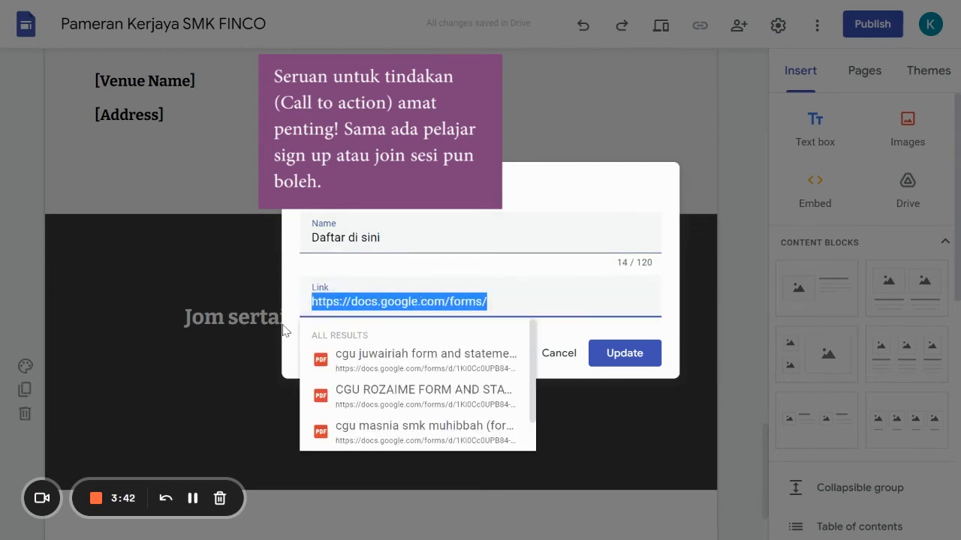
pyautogui.click(434, 277)
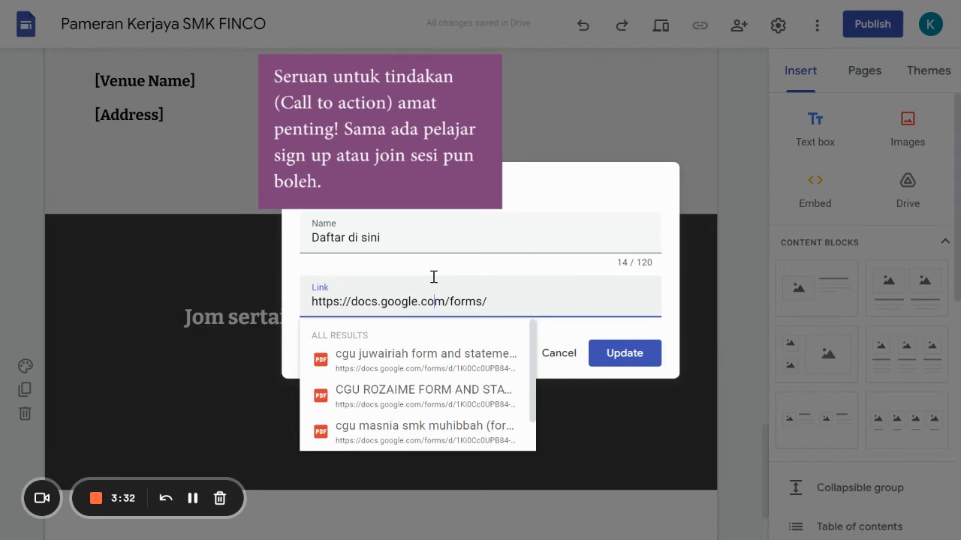
pyautogui.click(573, 356)
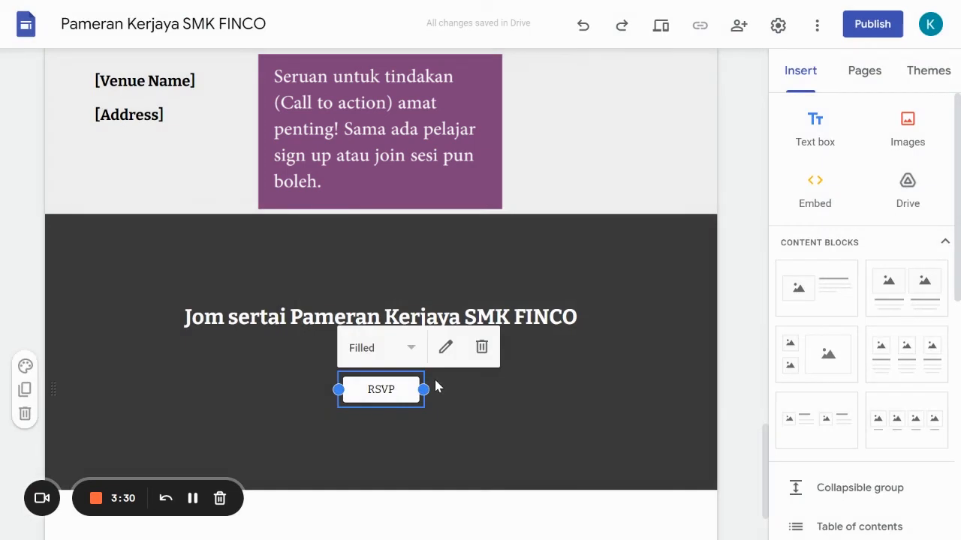
# - Remove the RSVP button and add the line "pada 29 September 2022, 10 pagi" under the "Jom sertai" heading
pyautogui.click(484, 353)
pyautogui.click(584, 318)
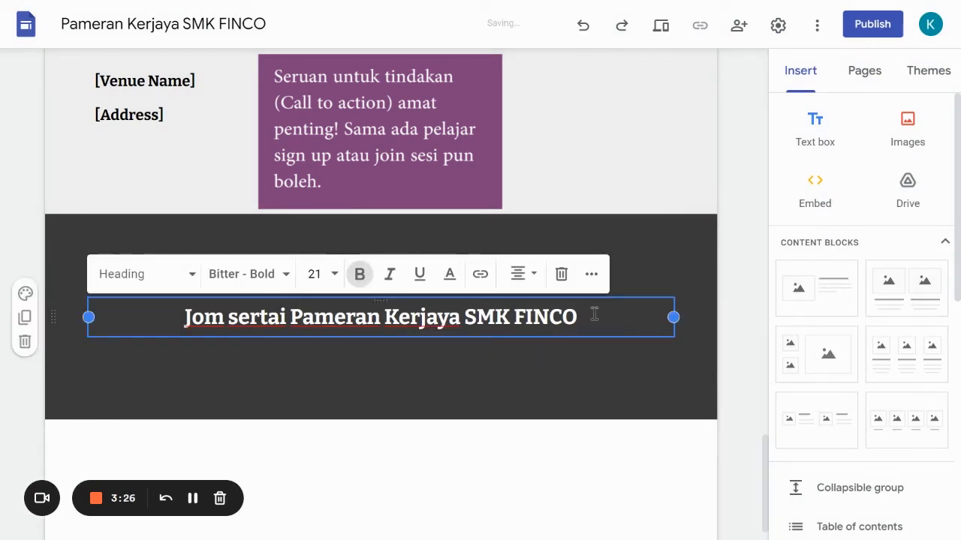
pyautogui.press('Return')
pyautogui.write('pa')
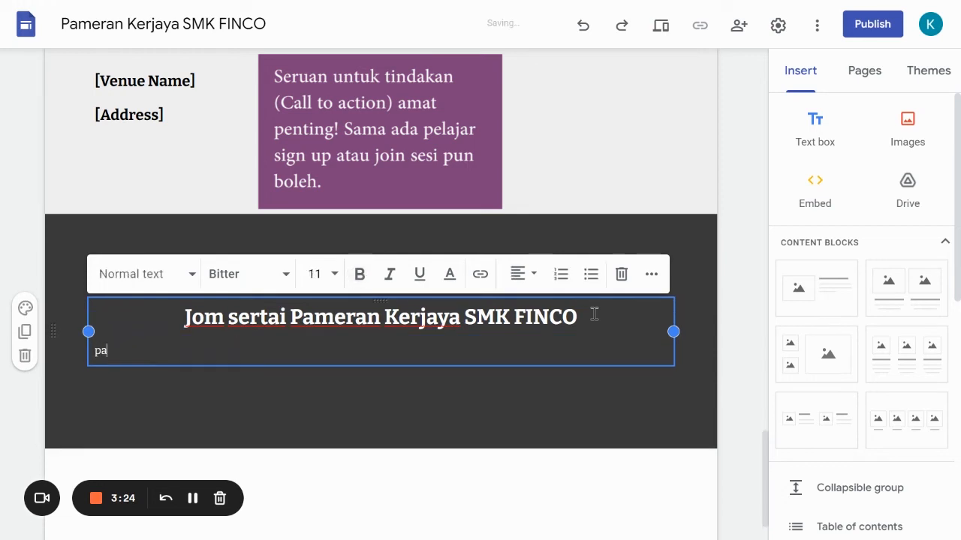
pyautogui.write('da 29 September 20')
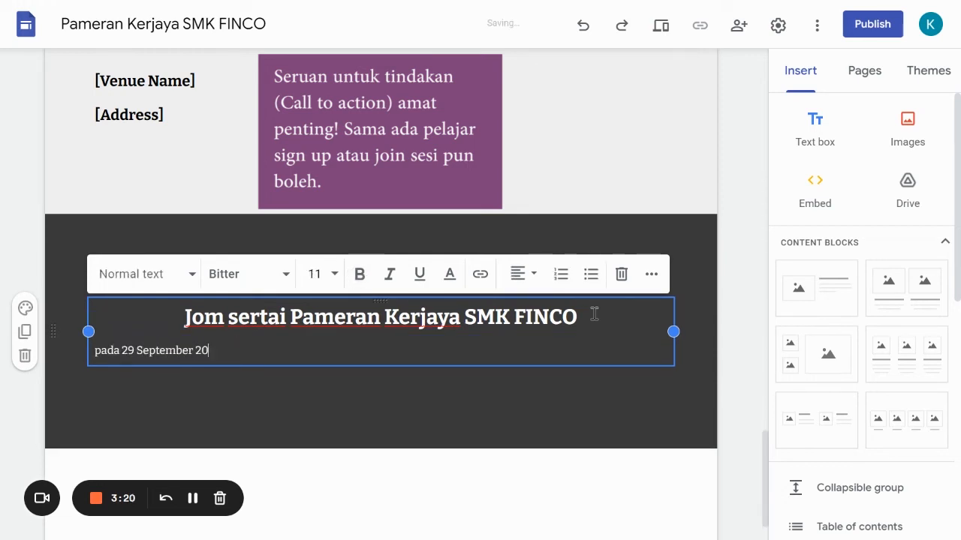
pyautogui.write('22, 10 pagi')
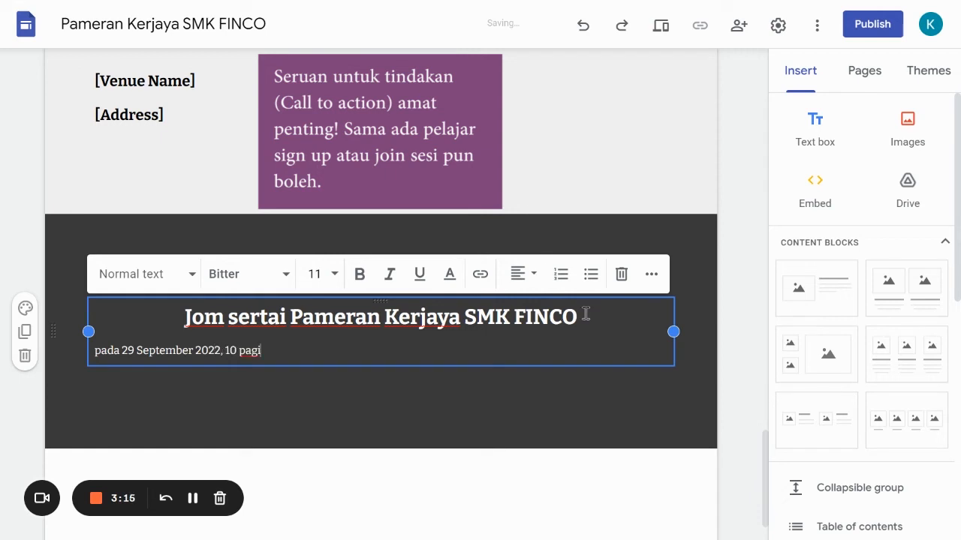
# - Format both call-to-action lines as centred Subheading text and shift the text block slightly upward
pyautogui.hotkey('ctrl', 'a')
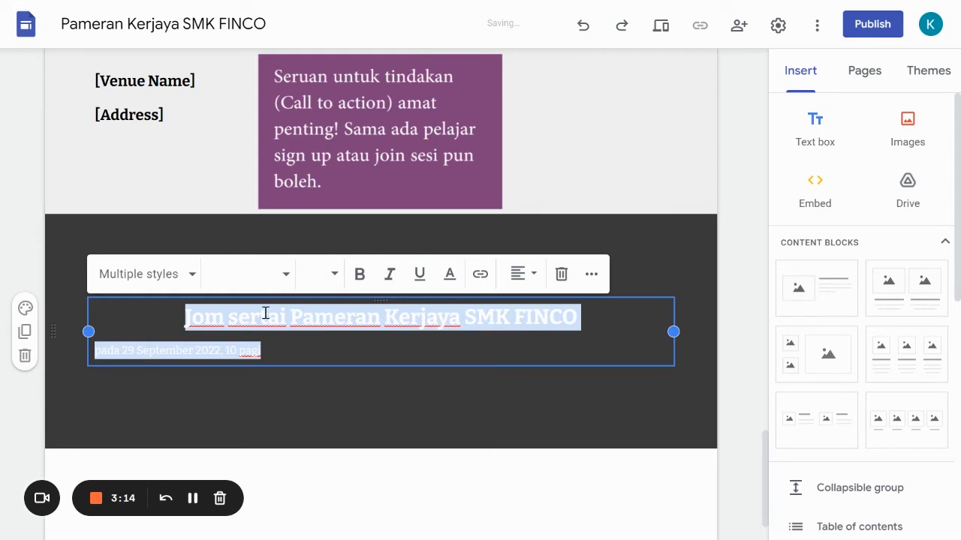
pyautogui.click(194, 278)
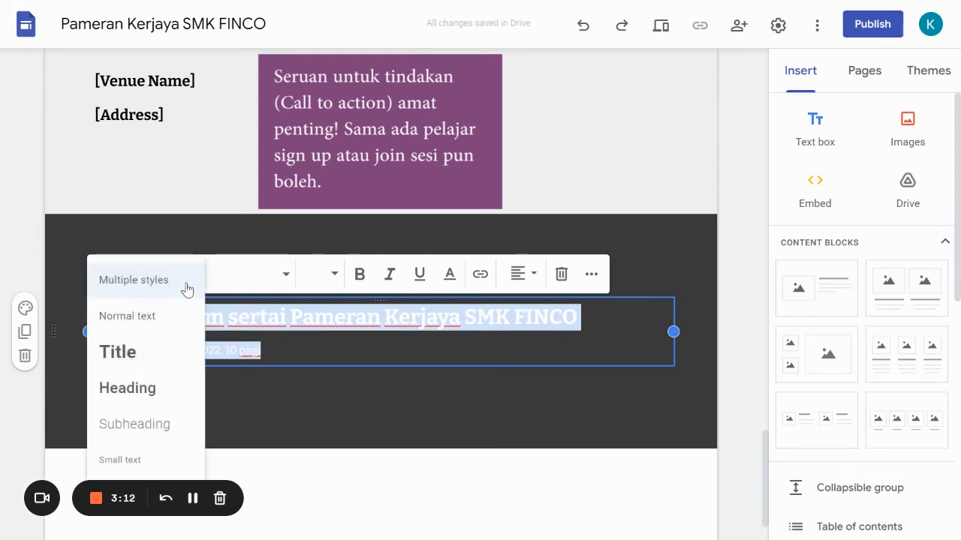
pyautogui.click(157, 367)
pyautogui.click(186, 234)
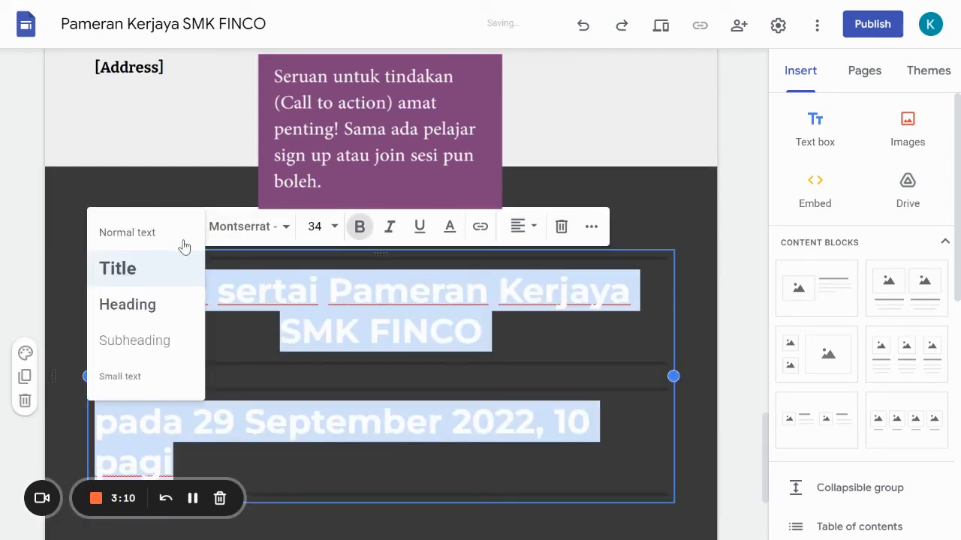
pyautogui.click(173, 353)
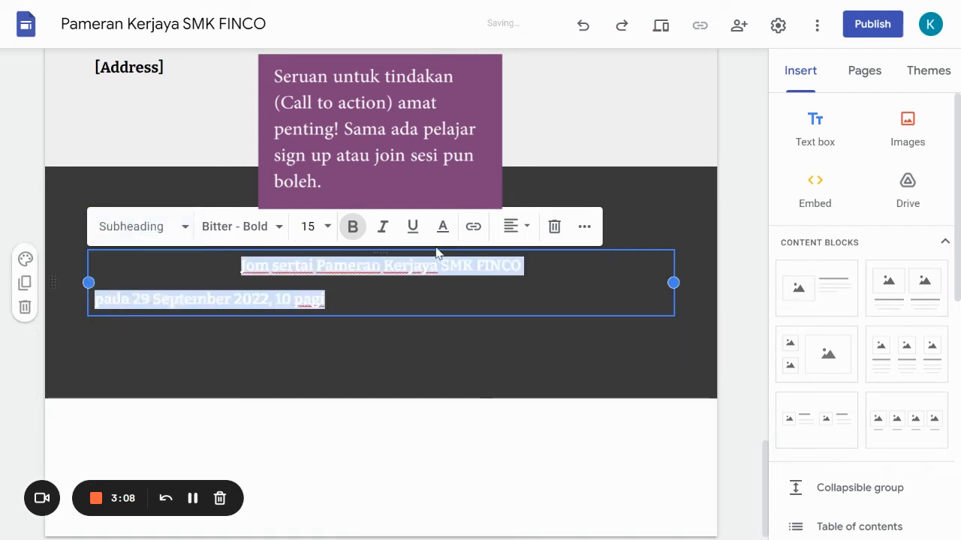
pyautogui.click(517, 229)
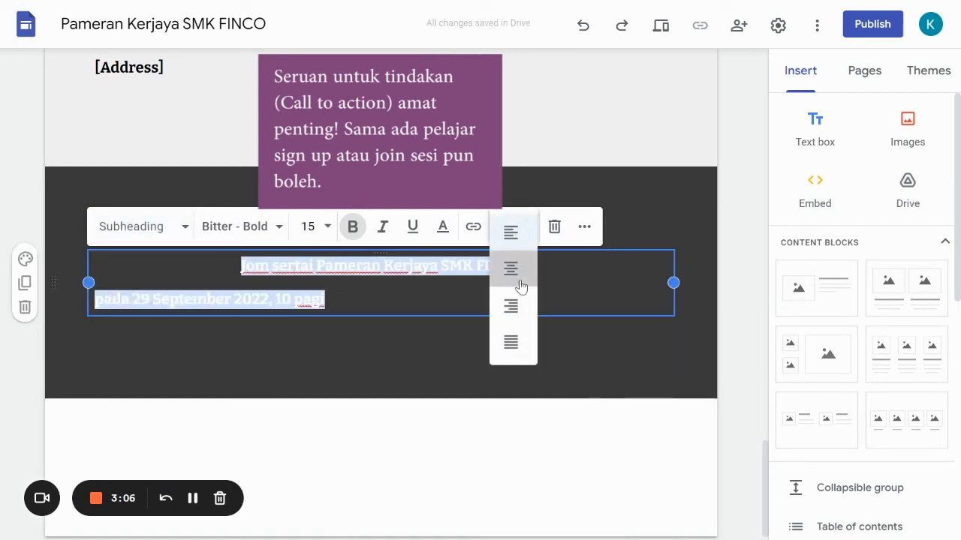
pyautogui.click(515, 271)
pyautogui.click(513, 344)
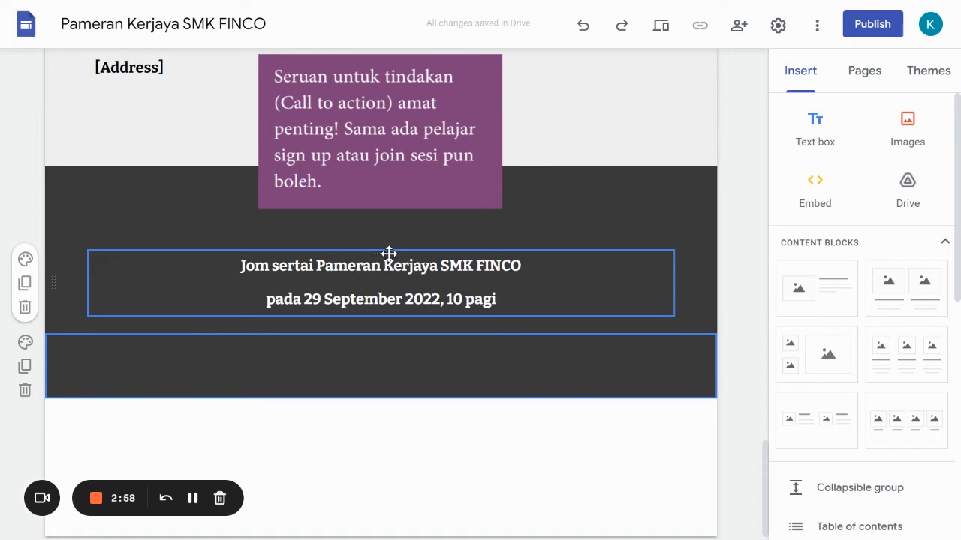
pyautogui.moveTo(388, 244); pyautogui.dragTo(386, 220)
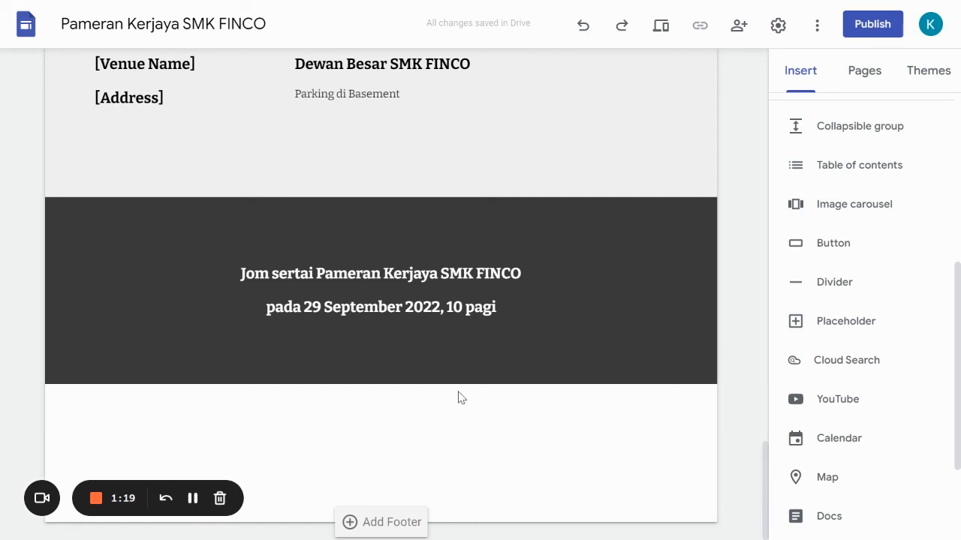
pyautogui.click(473, 361)
pyautogui.click(435, 353)
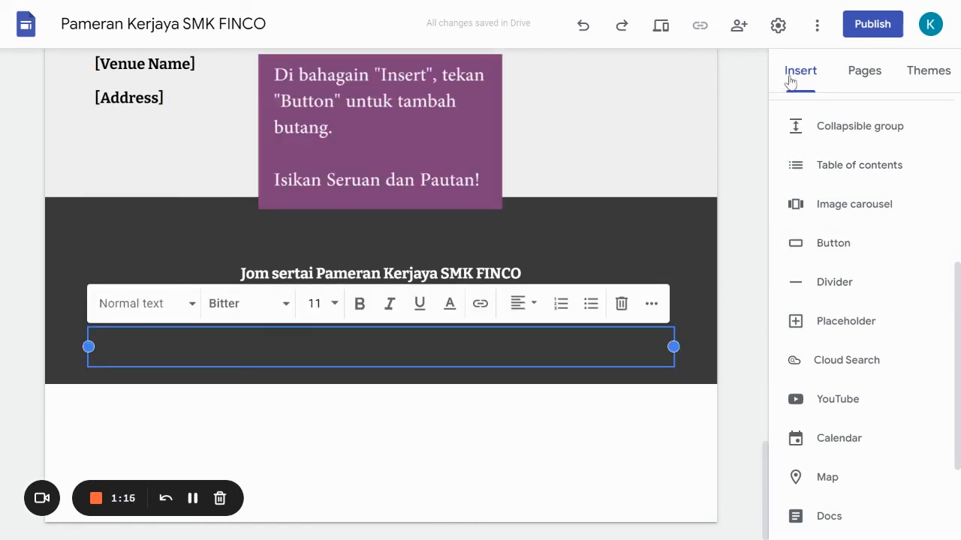
pyautogui.click(853, 248)
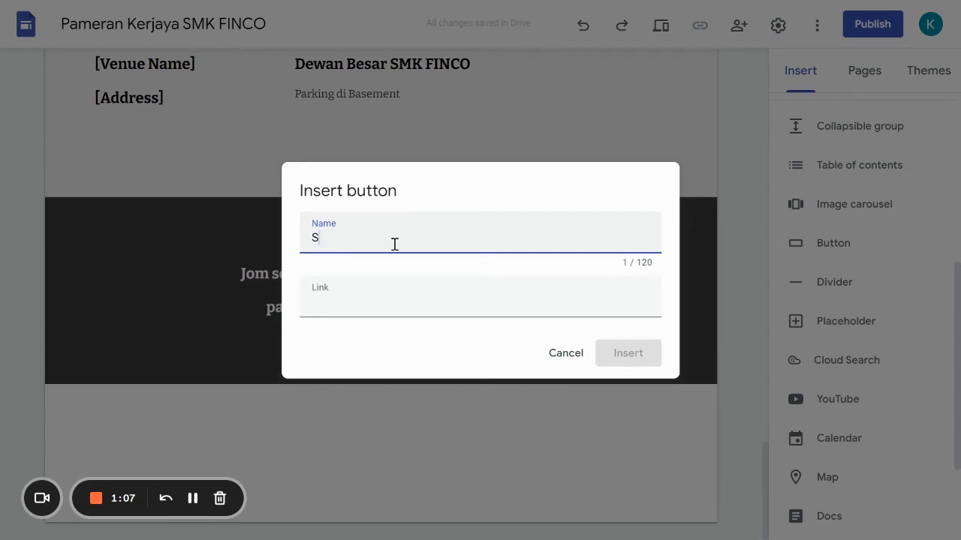
pyautogui.write('si Zoom')
pyautogui.click(439, 300)
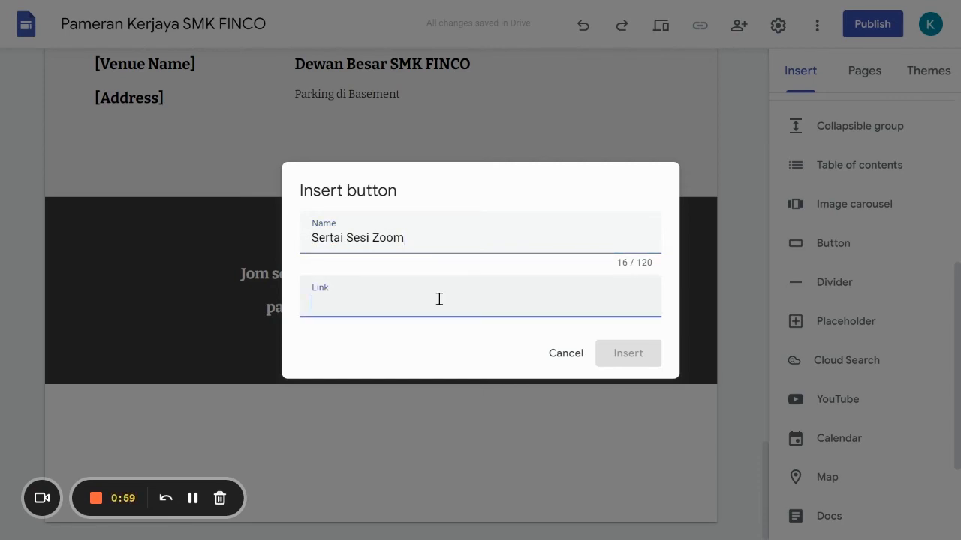
pyautogui.write('www')
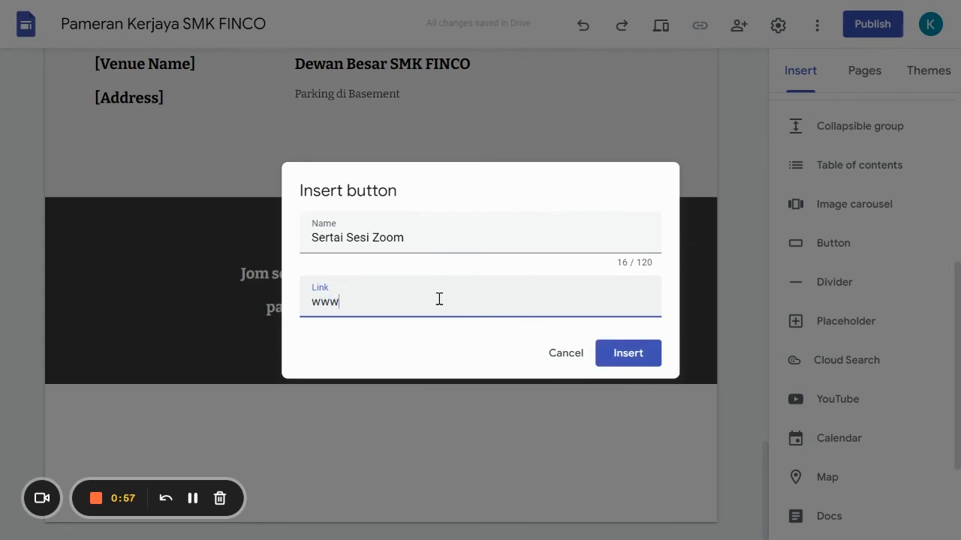
pyautogui.write('.finco.my')
pyautogui.click(618, 354)
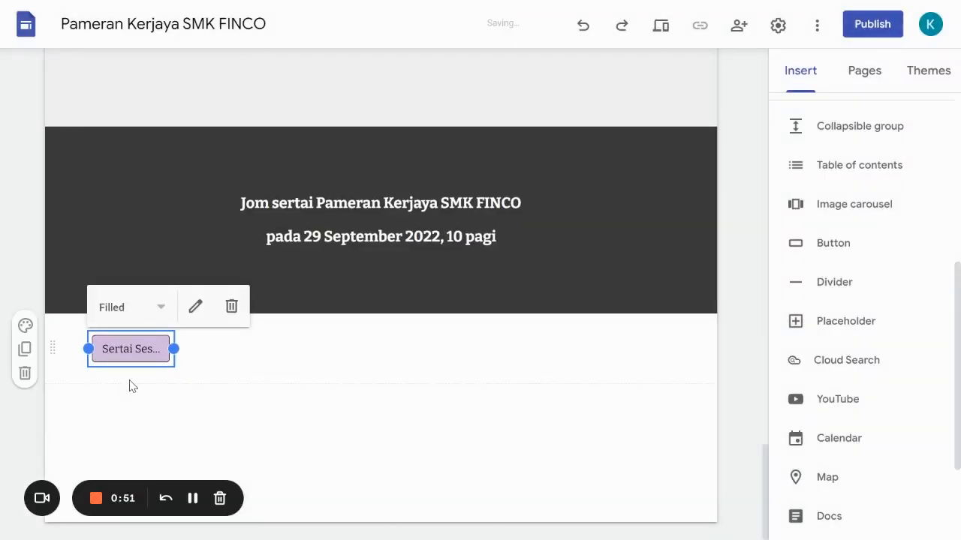
# - Apply section colour Style 3 to the new button's section and move the button into the call-to-action block under the date line
pyautogui.click(23, 328)
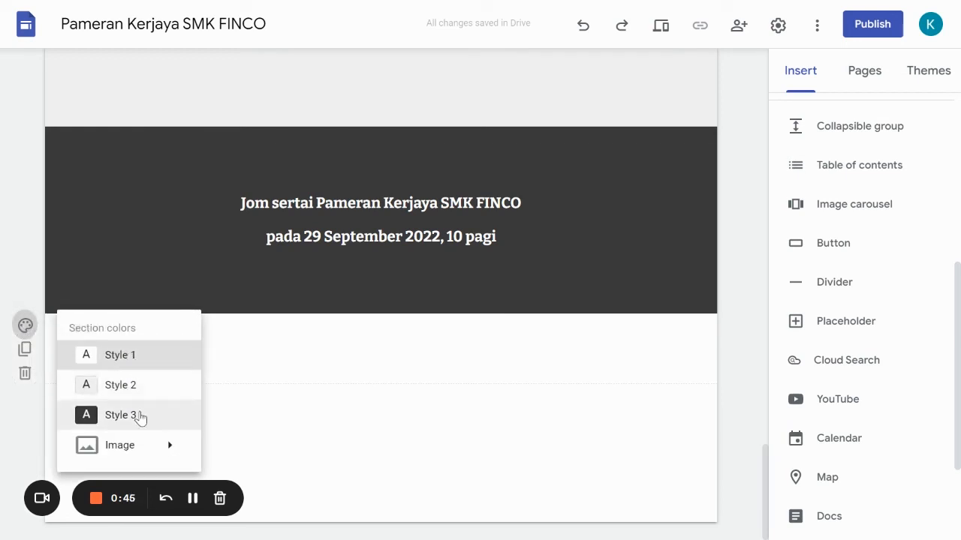
pyautogui.click(139, 415)
pyautogui.moveTo(120, 340); pyautogui.dragTo(378, 299)
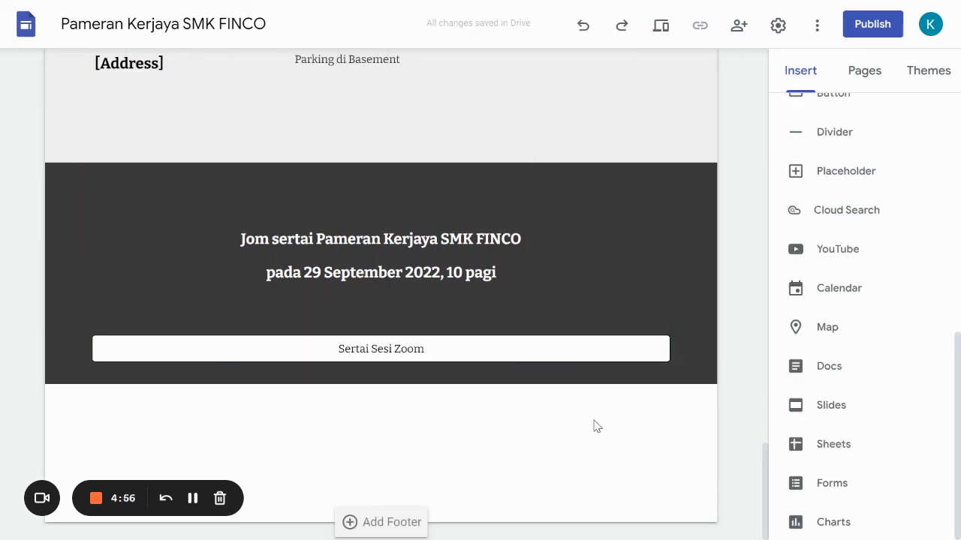
pyautogui.scroll(5, 594, 425)
pyautogui.click(594, 418)
# - Review the whole page from the header banner through the agenda, employer and location sections down to the call-to-action block
pyautogui.scroll(-5, 599, 418)
pyautogui.scroll(15, 599, 417)
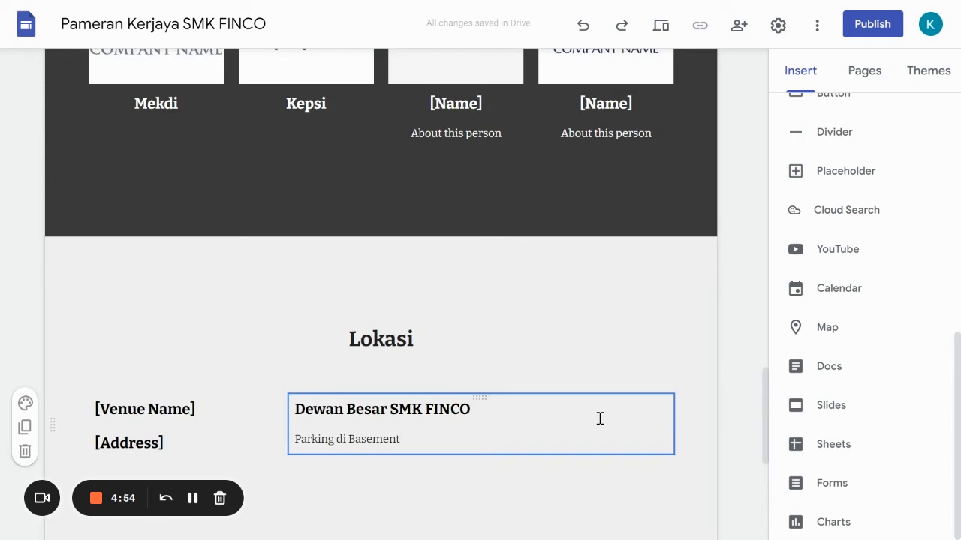
pyautogui.scroll(4, 599, 418)
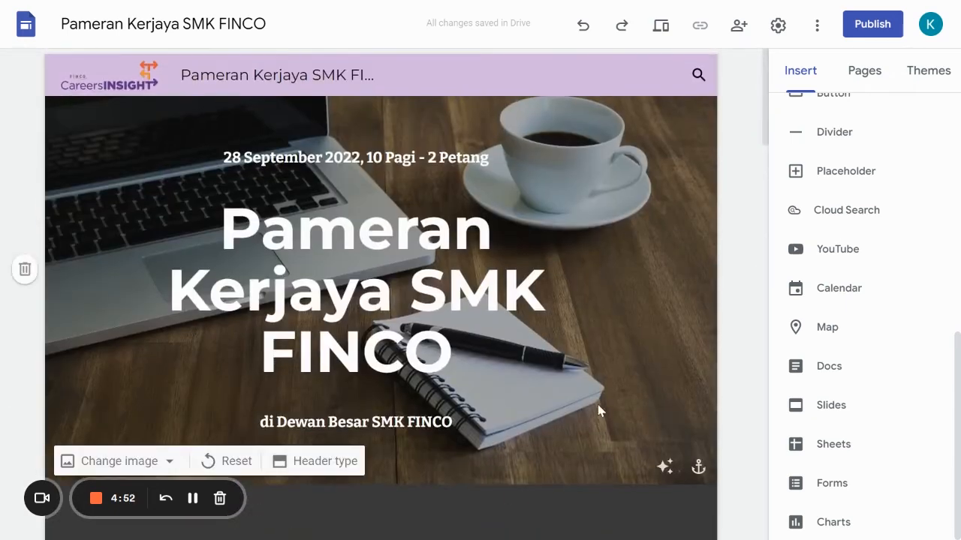
pyautogui.scroll(-3, 594, 305)
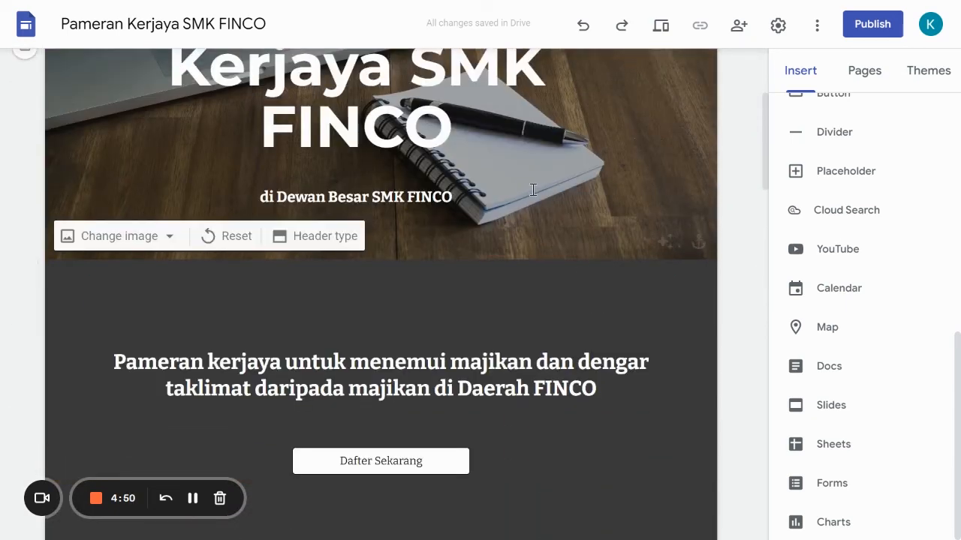
pyautogui.scroll(-3, 562, 255)
pyautogui.scroll(-3, 601, 293)
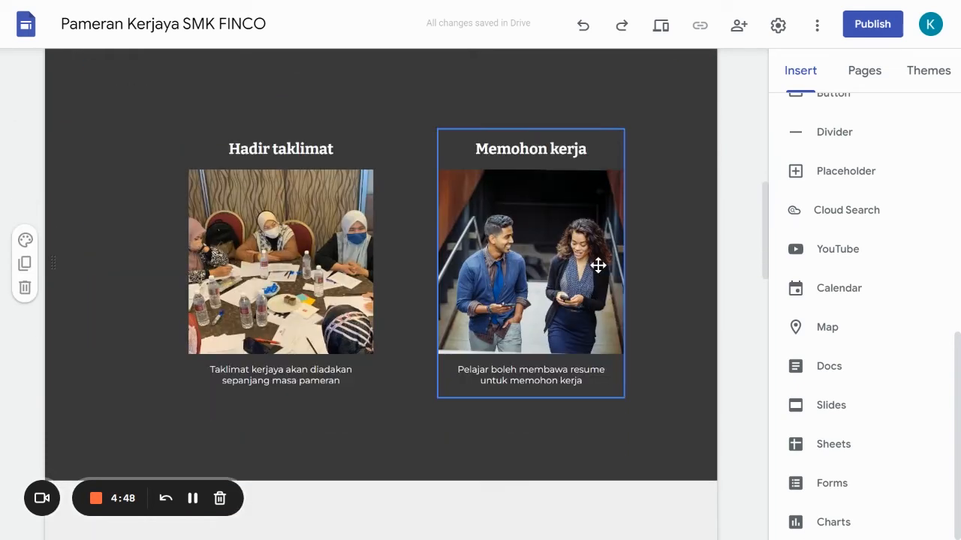
pyautogui.scroll(-5, 642, 292)
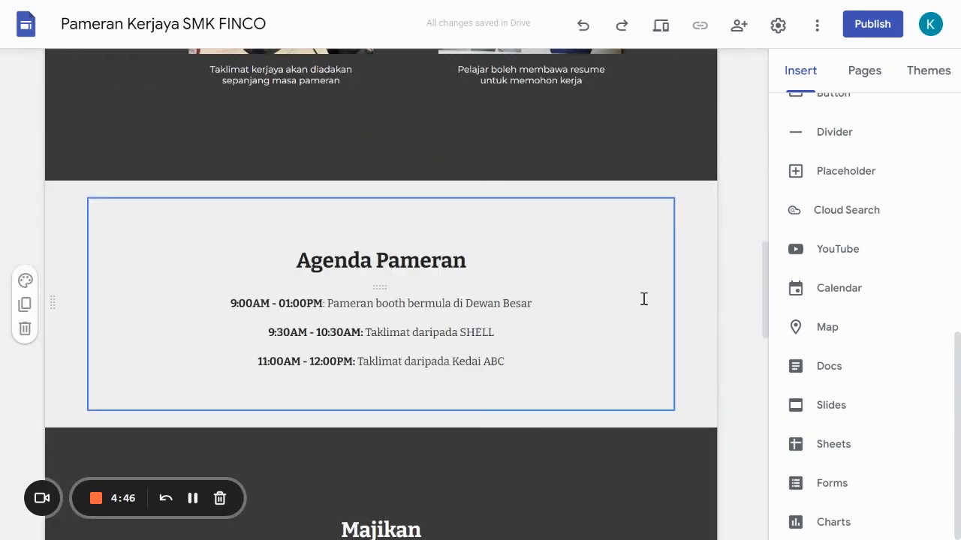
pyautogui.scroll(-6, 643, 300)
pyautogui.scroll(-5, 628, 348)
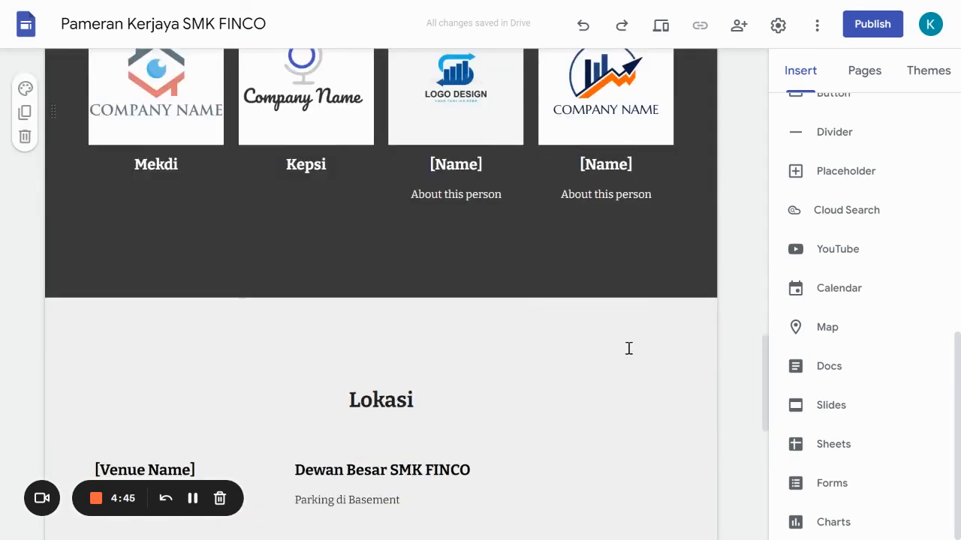
pyautogui.scroll(-3, 626, 345)
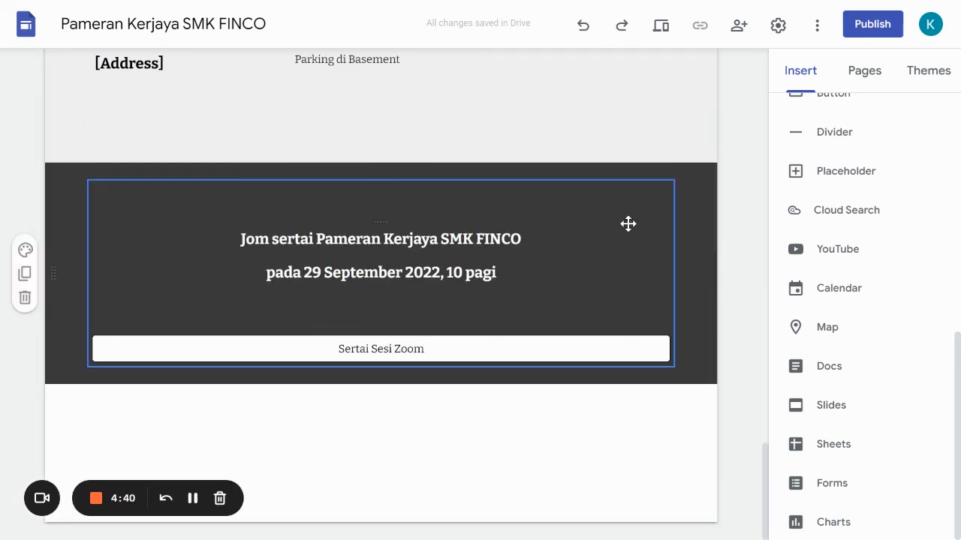
pyautogui.click(346, 346)
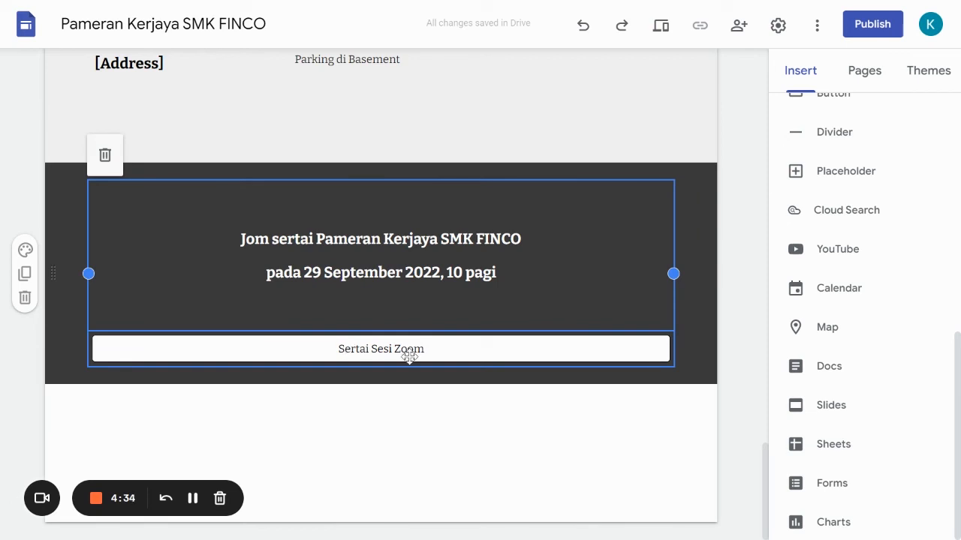
pyautogui.click(420, 446)
pyautogui.scroll(1, 412, 253)
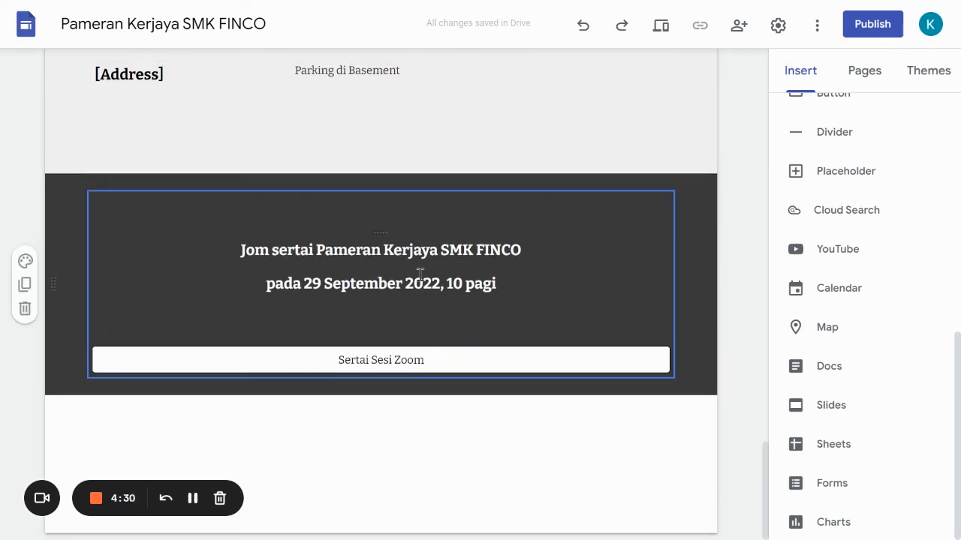
pyautogui.click(405, 204)
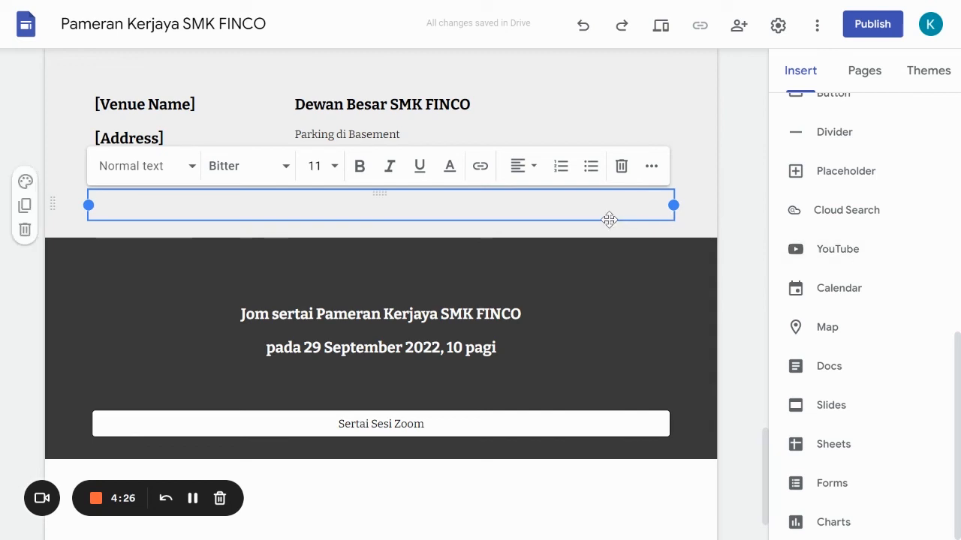
pyautogui.scroll(1, 852, 278)
pyautogui.scroll(1, 852, 277)
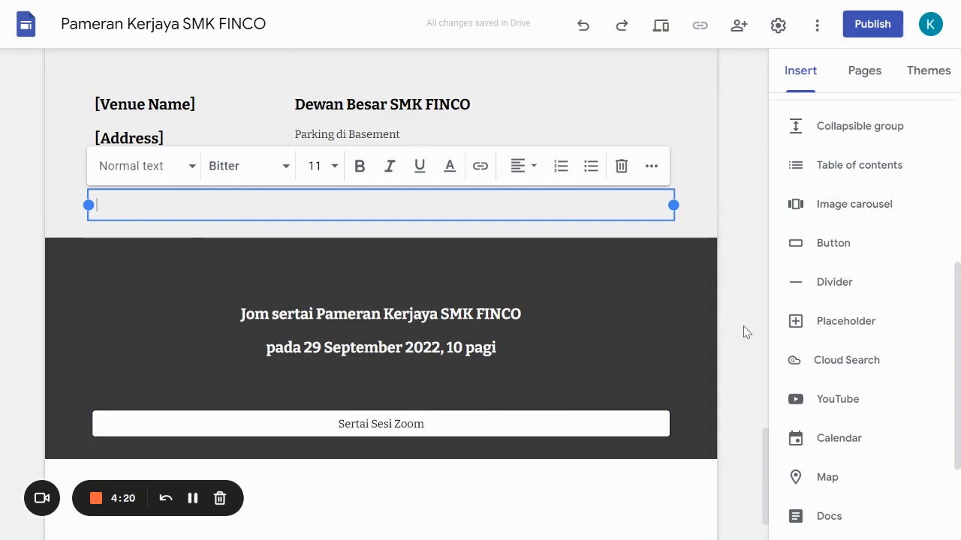
pyautogui.scroll(20, 736, 341)
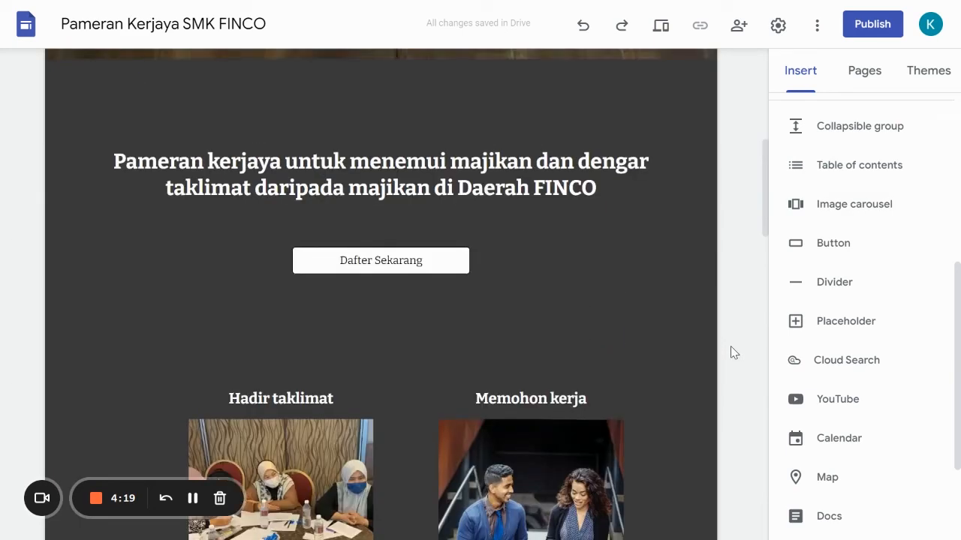